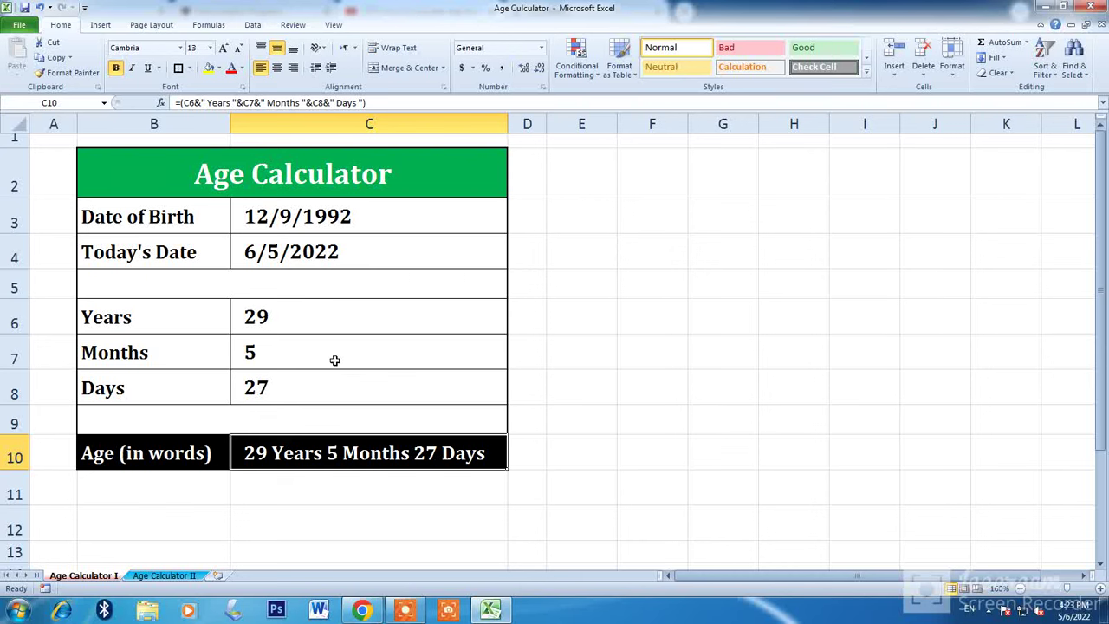
Review Age Calculator I's birth date, Years/Months/Days DATEDIF results and Age (in words) cell
left_click(329, 178)
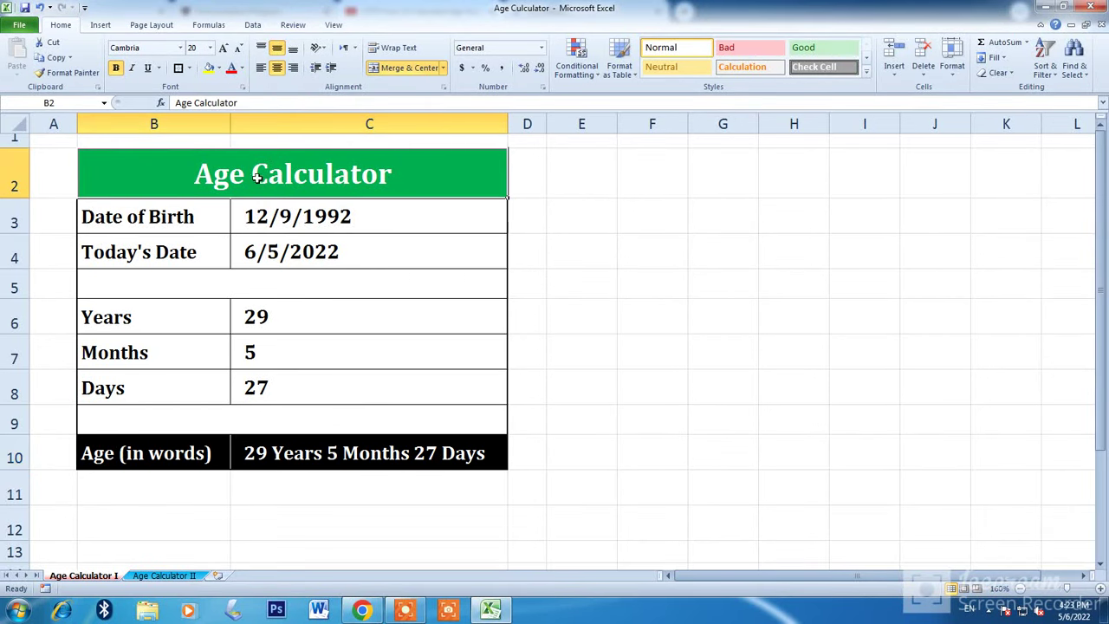
key("Down")
key("Right")
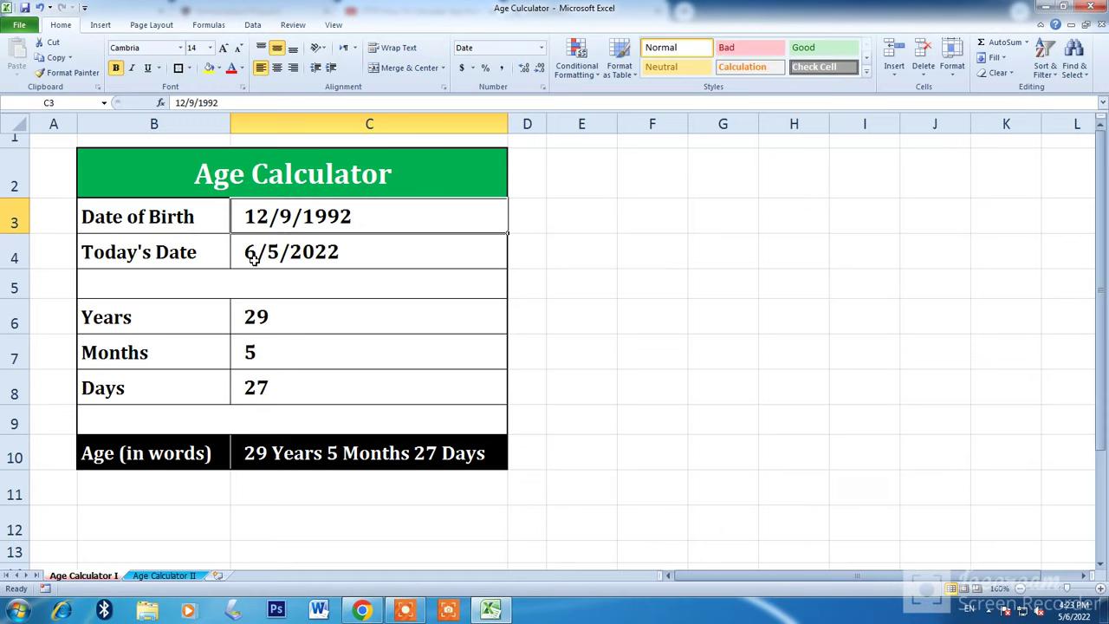
left_click(109, 318)
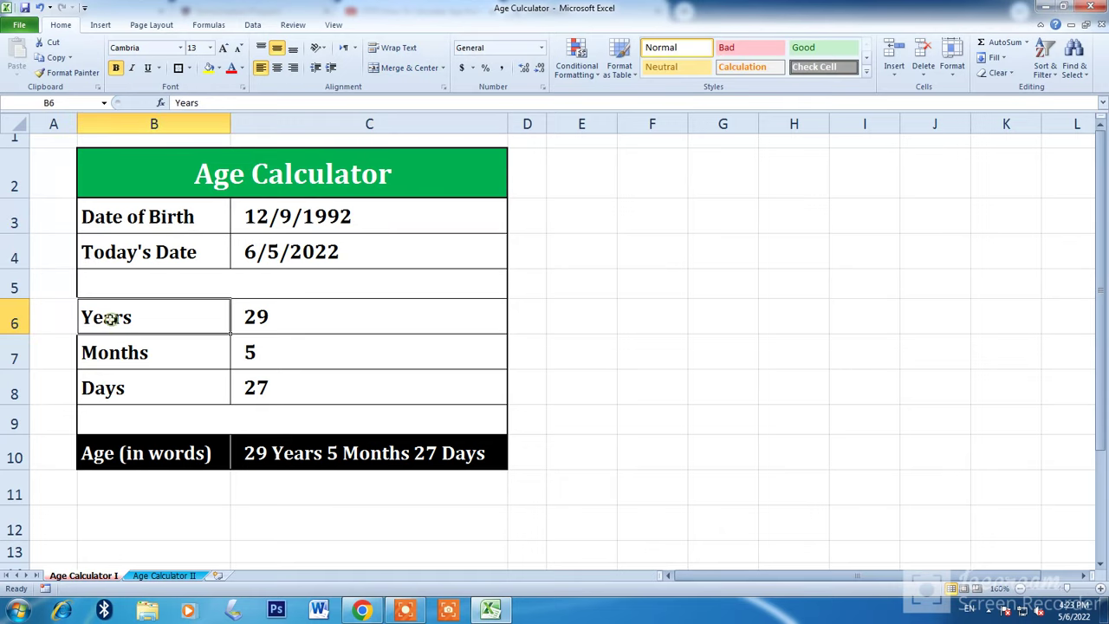
left_click(260, 318)
left_click(260, 356)
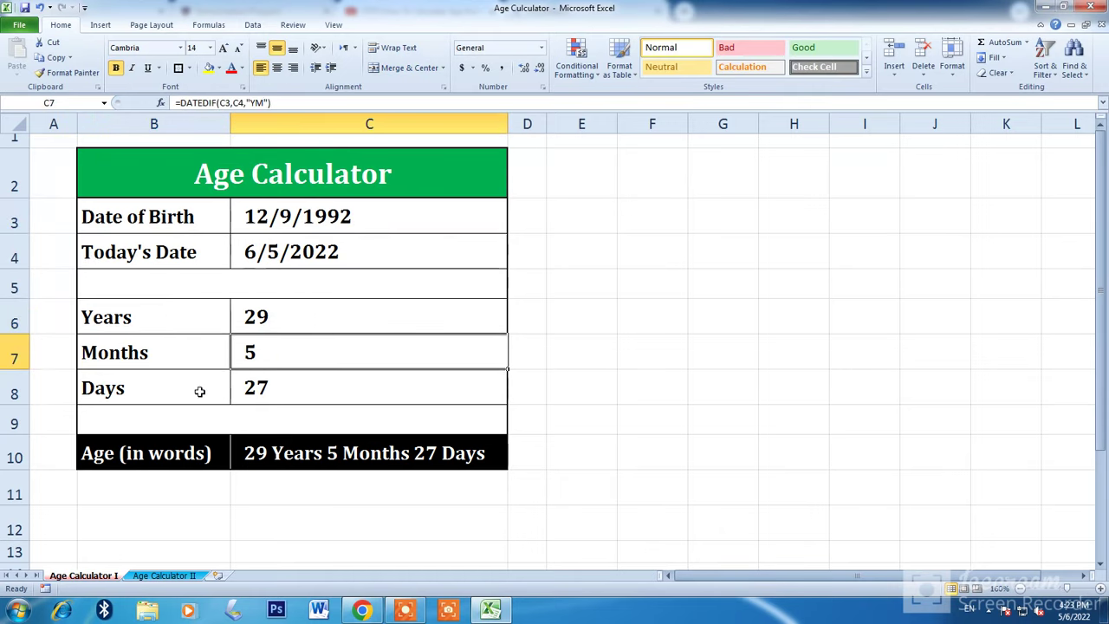
left_click(269, 394)
left_click(98, 457)
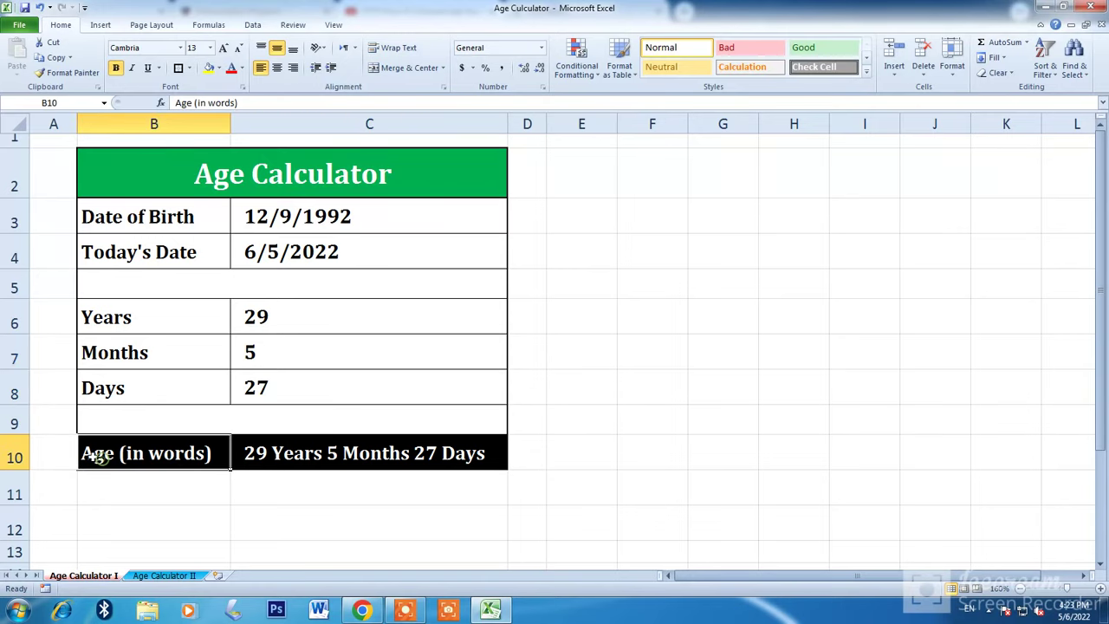
left_click(275, 360)
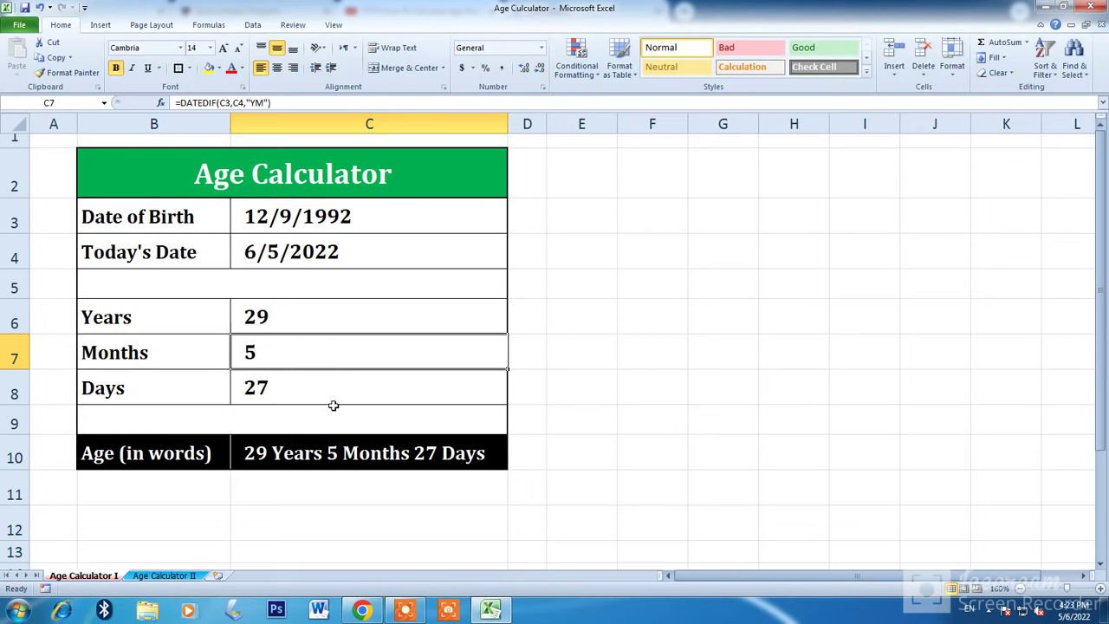
Change the date of birth in C3 to 9/11/1994
double_click(262, 216)
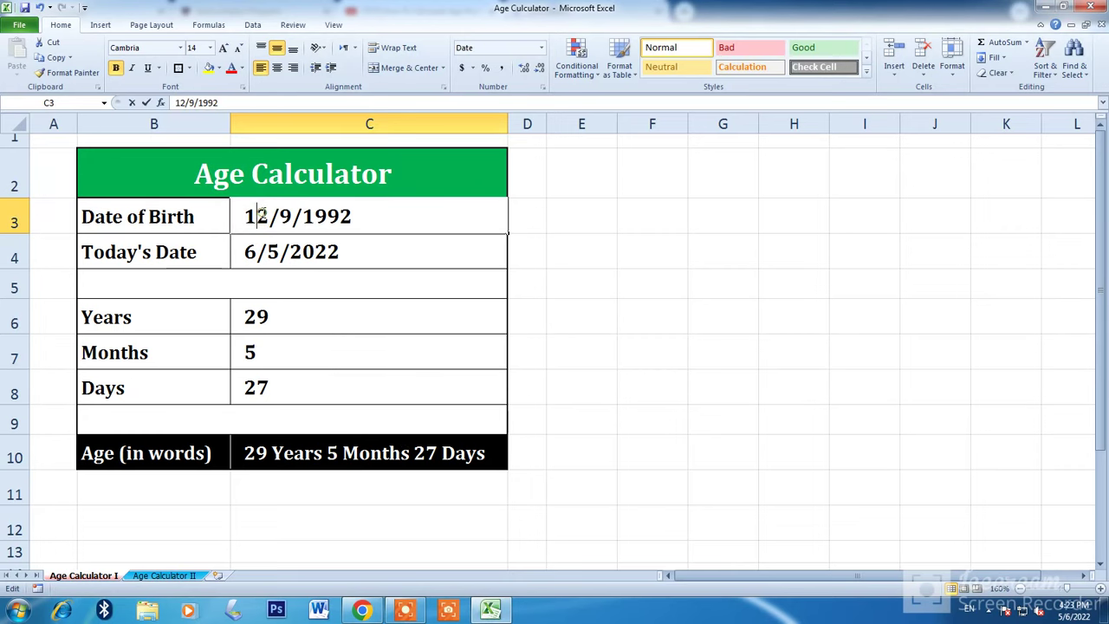
key("BackSpace")
key("BackSpace")
type("9")
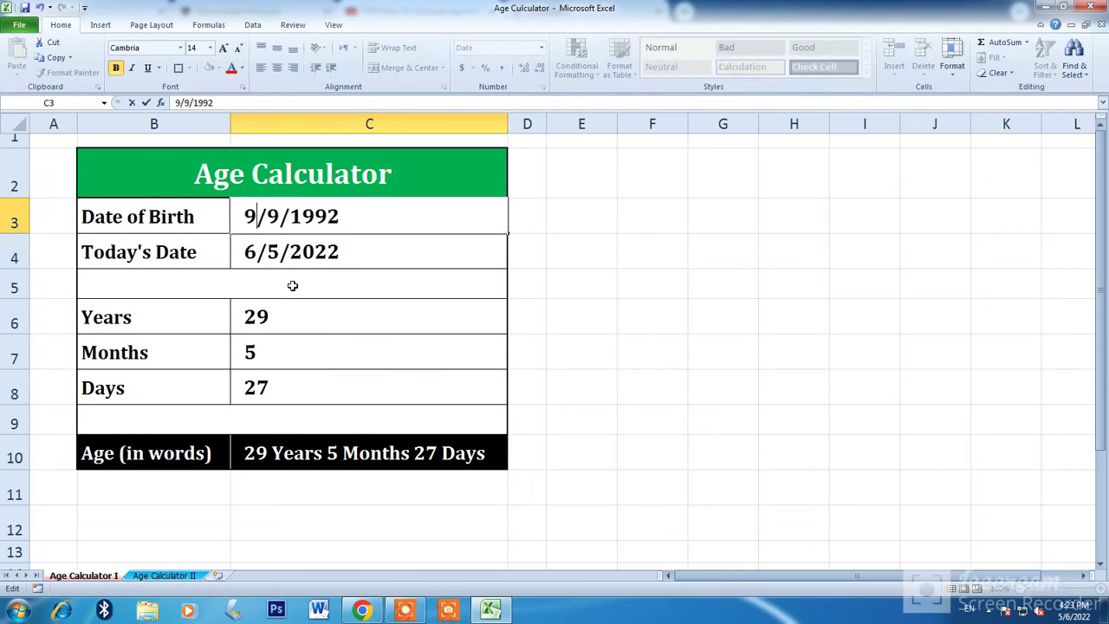
key("Right")
key("Delete")
type("1")
type("1")
key("End")
key("BackSpace")
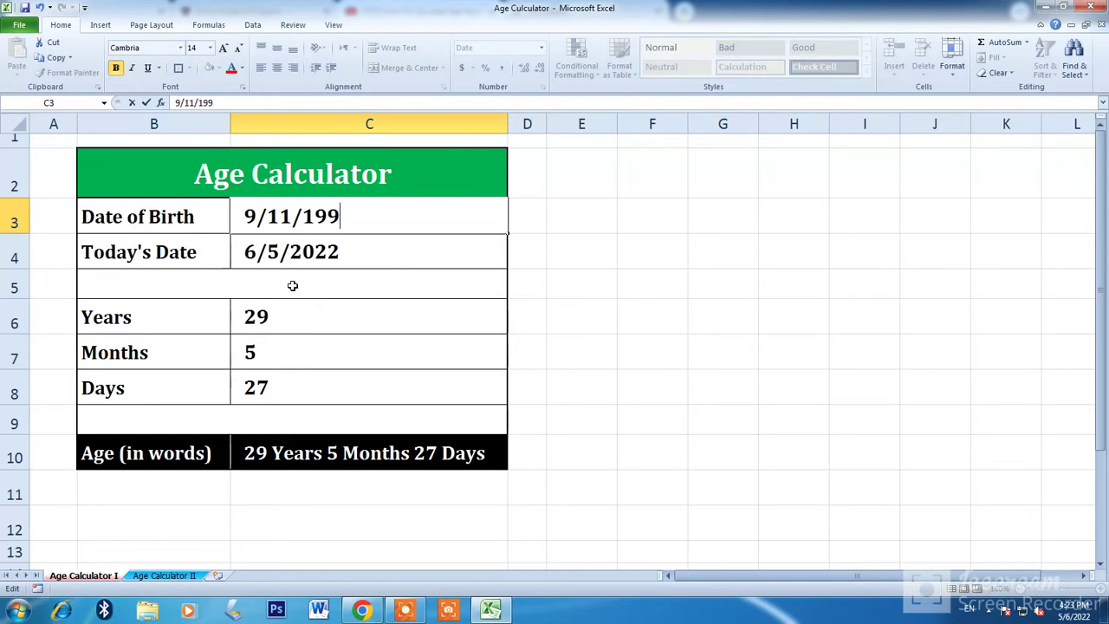
type("4")
key("Return")
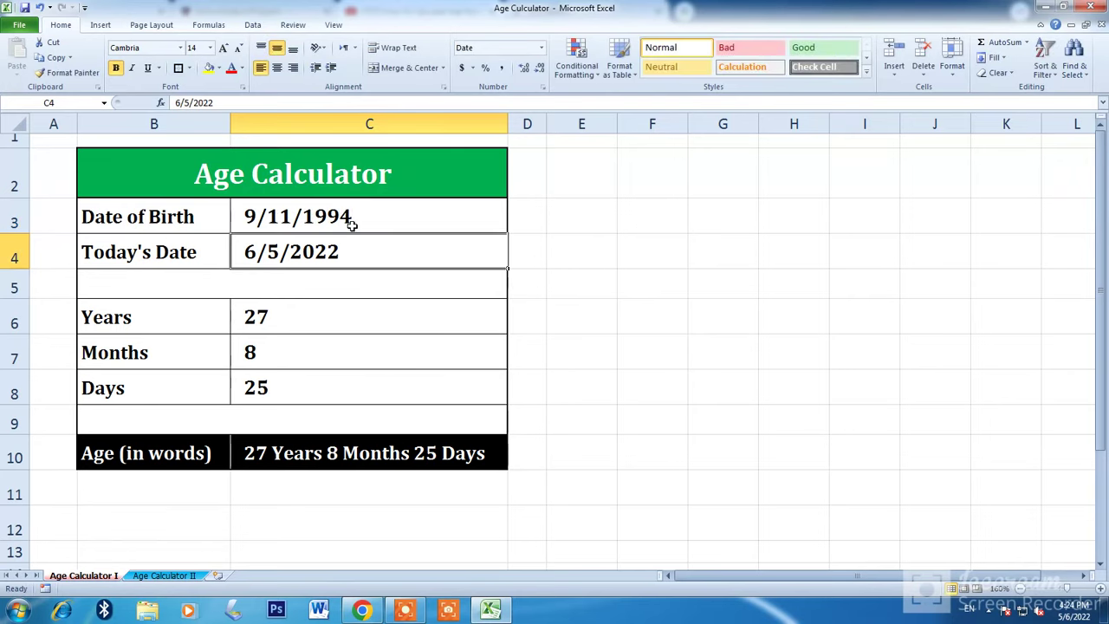
Test birth dates 9/11/1998 and then 9/11/1999 in C3
left_click(361, 220)
double_click(361, 220)
key("BackSpace")
type("8")
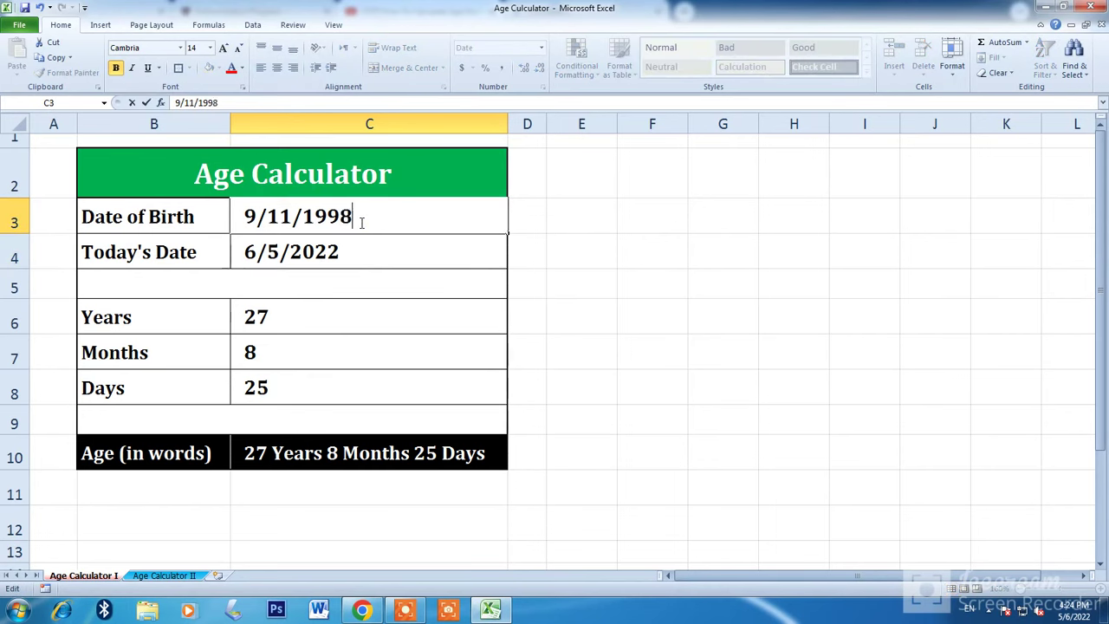
key("Return")
double_click(370, 215)
key("BackSpace")
type("9")
key("Return")
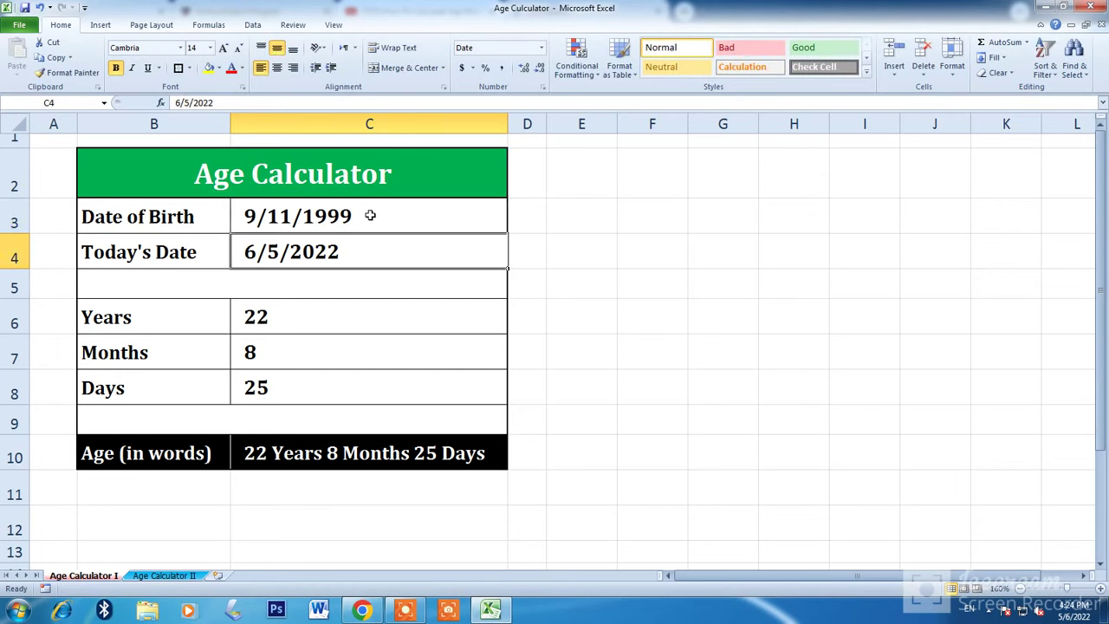
Test birth date 9/11/2000, then set C3 back to 9/11/1992
double_click(370, 215)
key("BackSpace")
key("BackSpace")
key("BackSpace")
key("BackSpace")
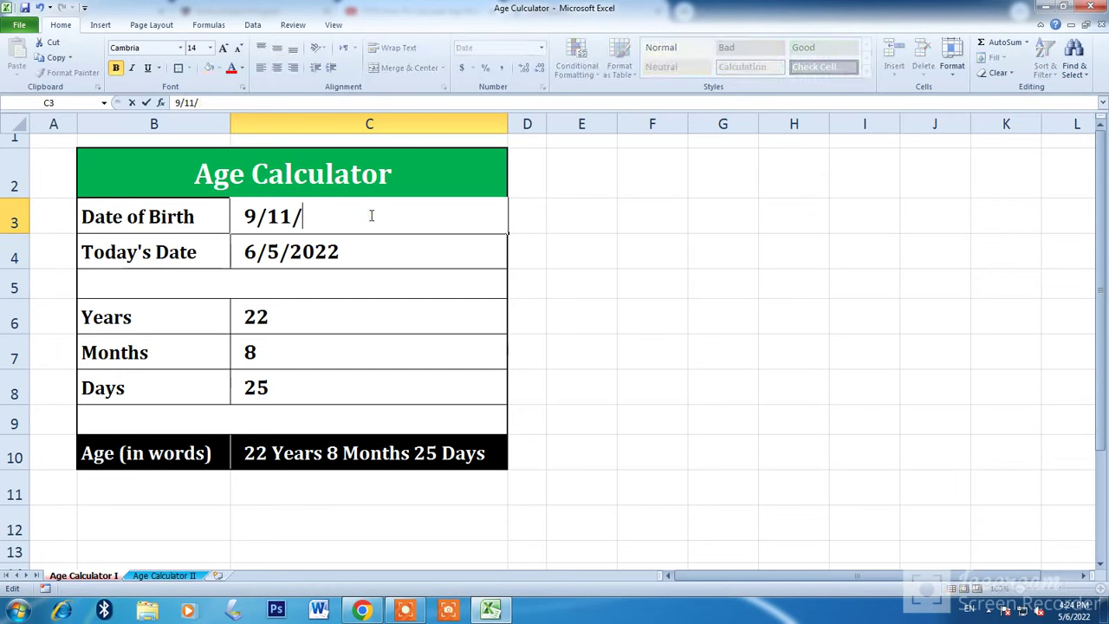
type("2000")
key("Return")
left_click(370, 214)
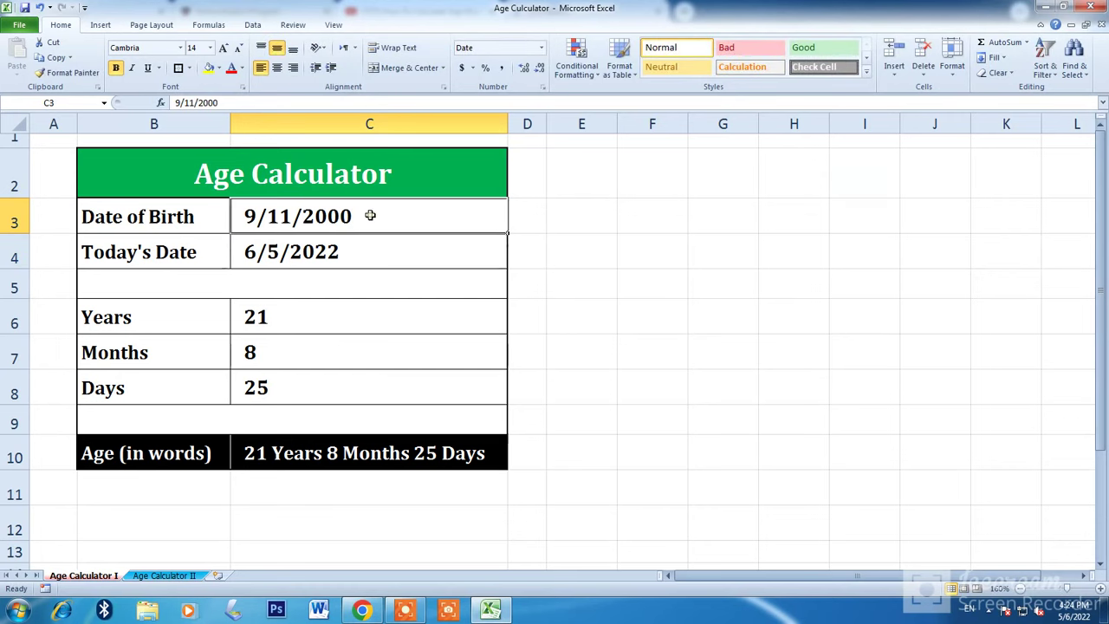
double_click(370, 215)
left_click_drag(370, 215, 305, 220)
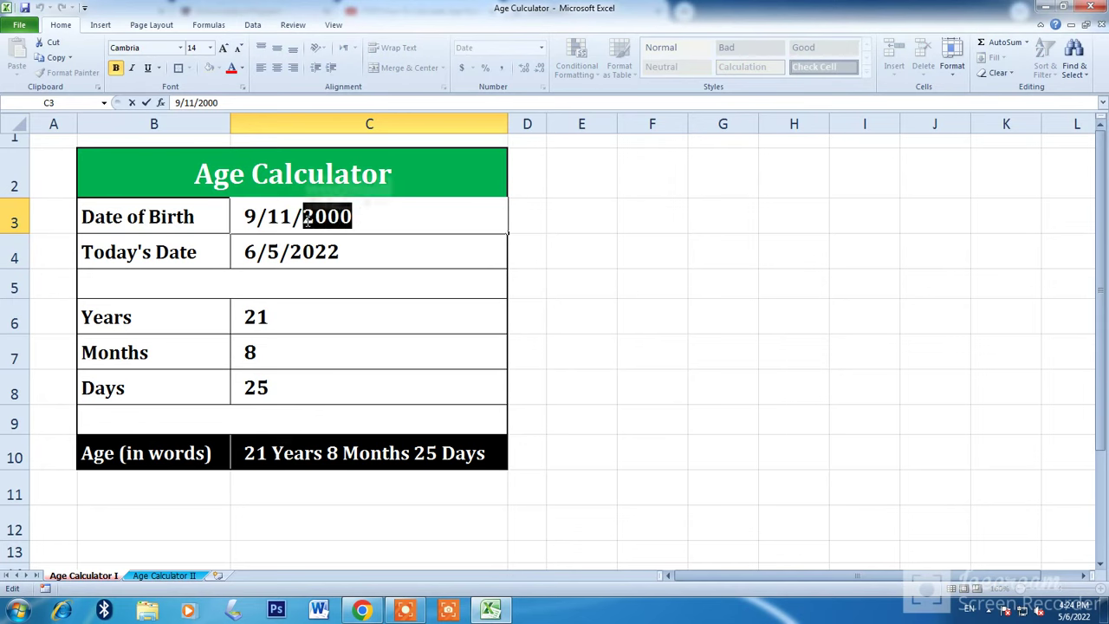
type("1992")
key("Return")
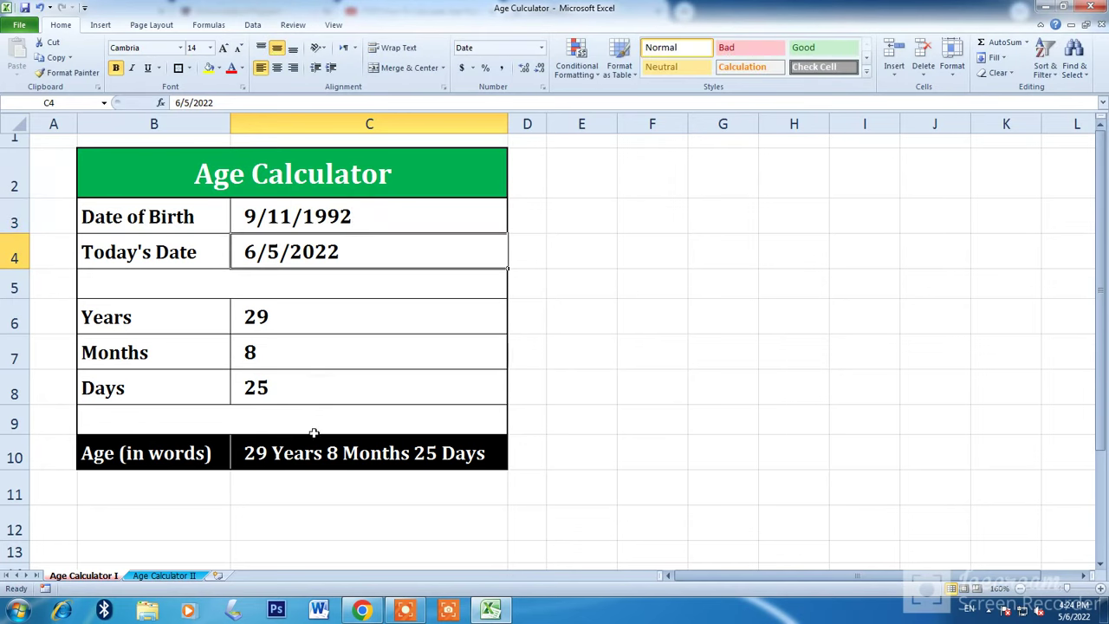
On Age Calculator II, review the empty result cells beside the DATEDIF formula notes
left_click(162, 576)
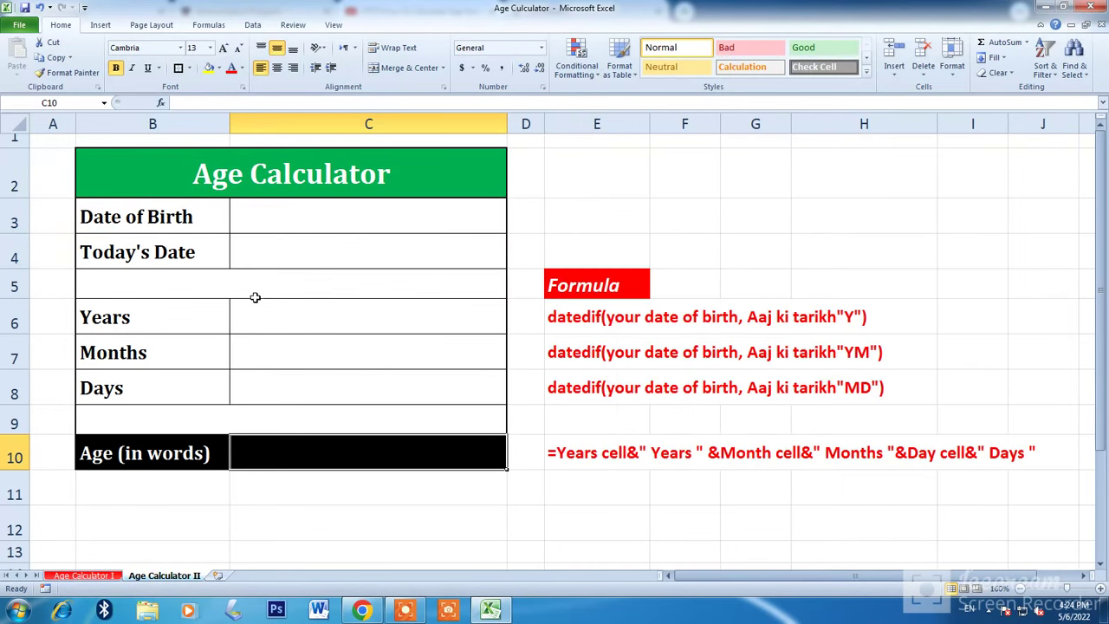
left_click(444, 323)
left_click(559, 355)
left_click(444, 358)
left_click(556, 391)
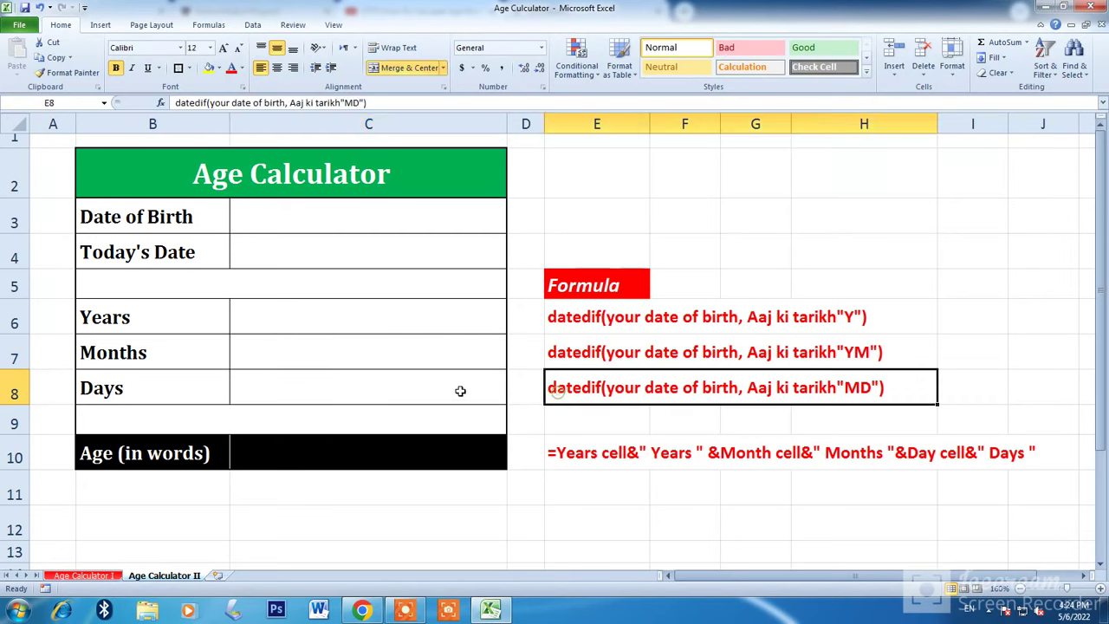
left_click(454, 390)
left_click(574, 453)
left_click(455, 457)
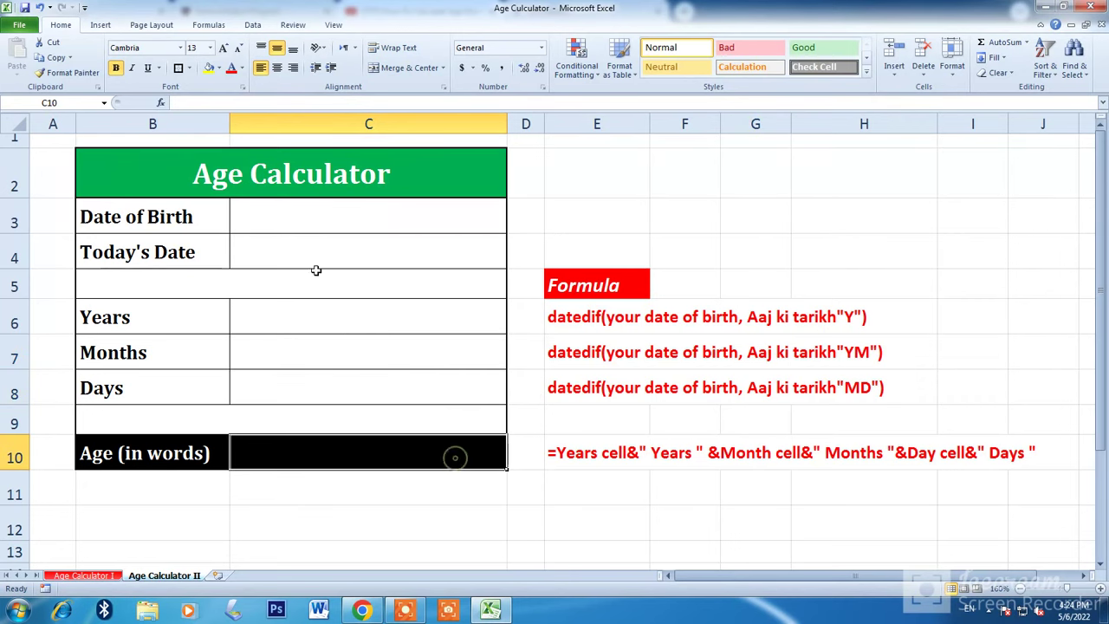
left_click(289, 223)
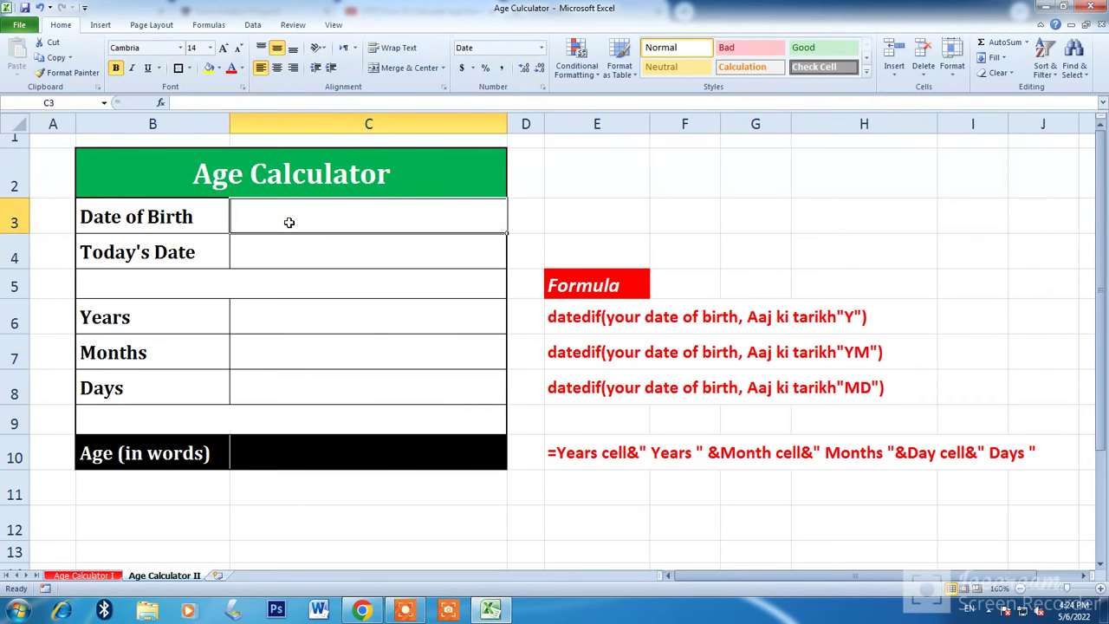
Enter 09-12-1992 as the date of birth and 06-05-2022 as today's date
type("09-1")
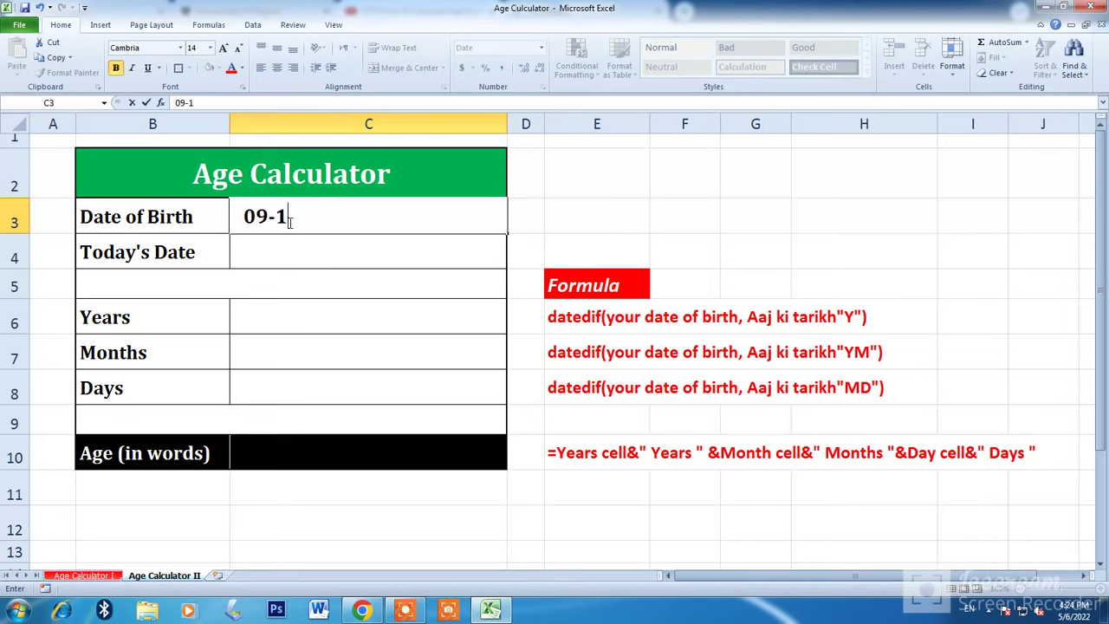
type("2-1992")
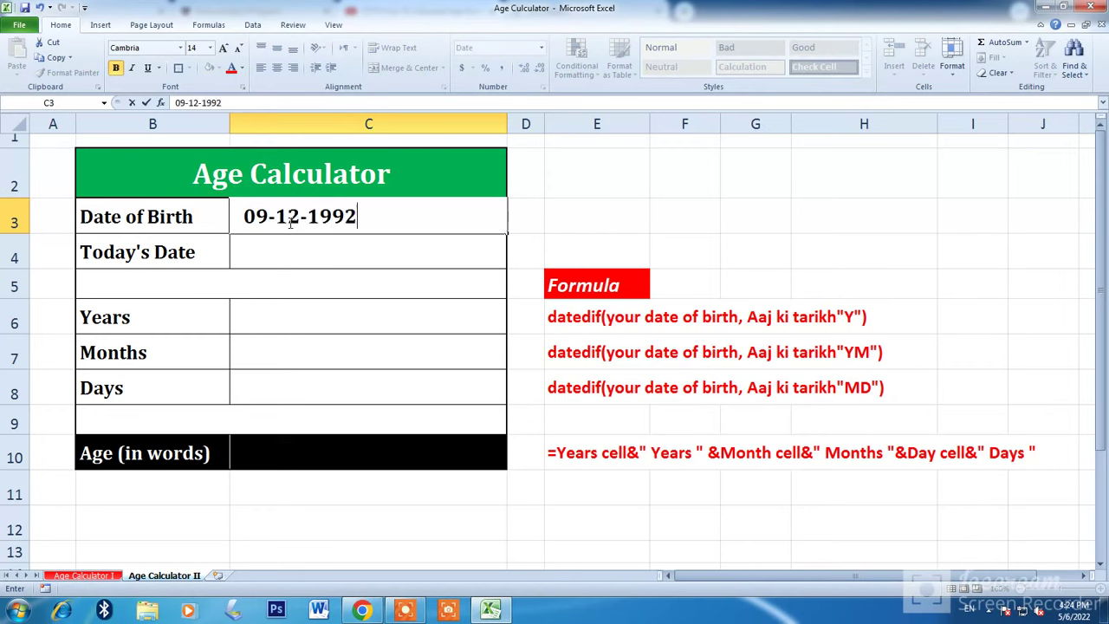
key("Return")
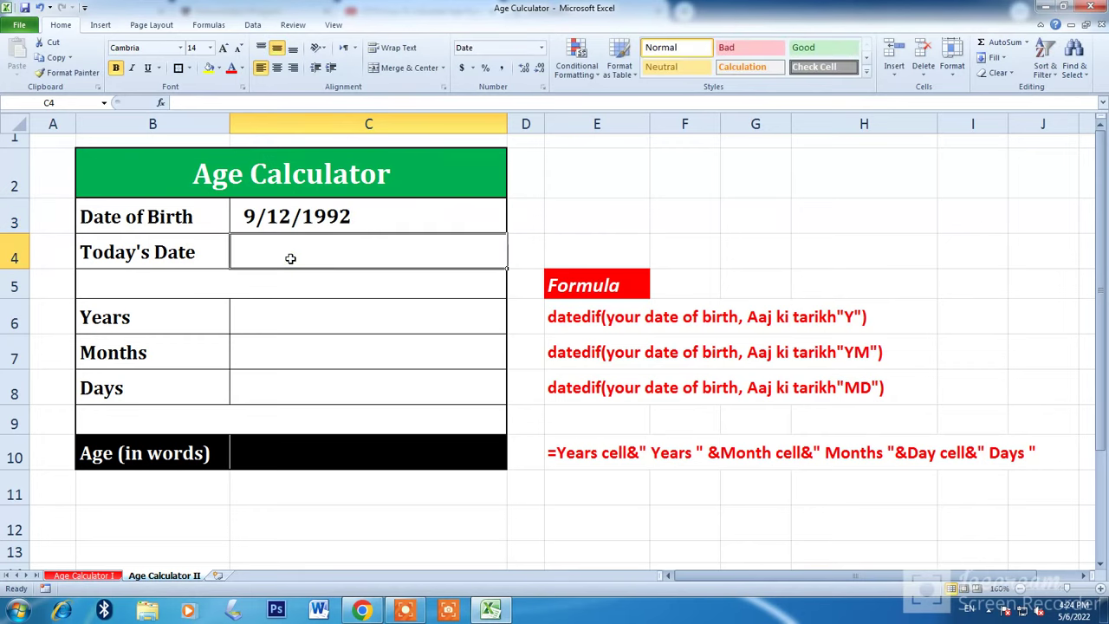
type("06-")
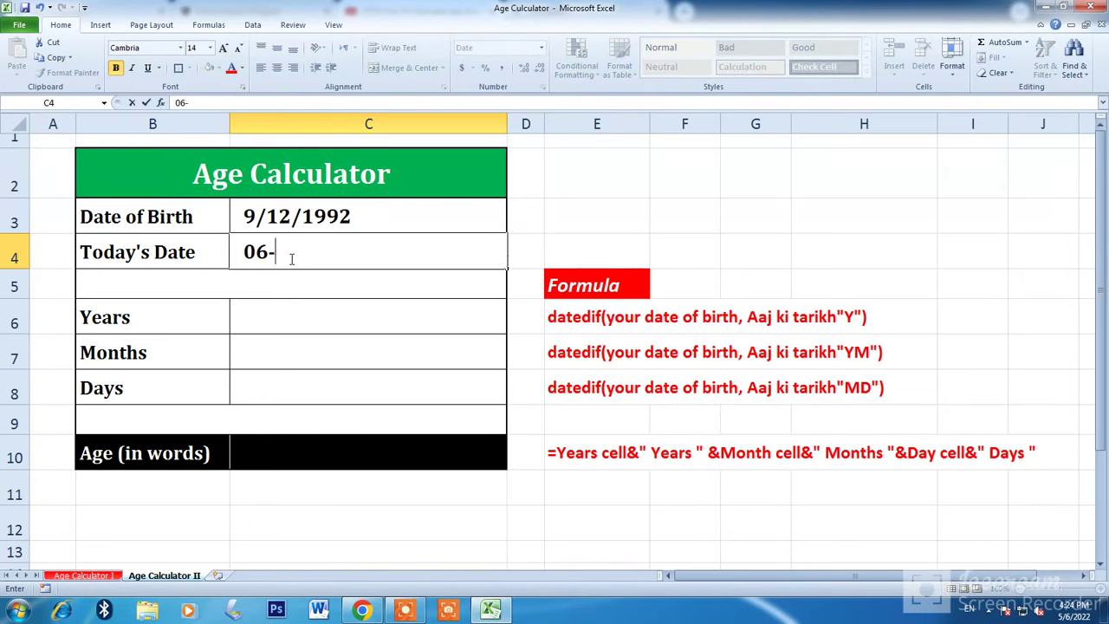
type("05-2022")
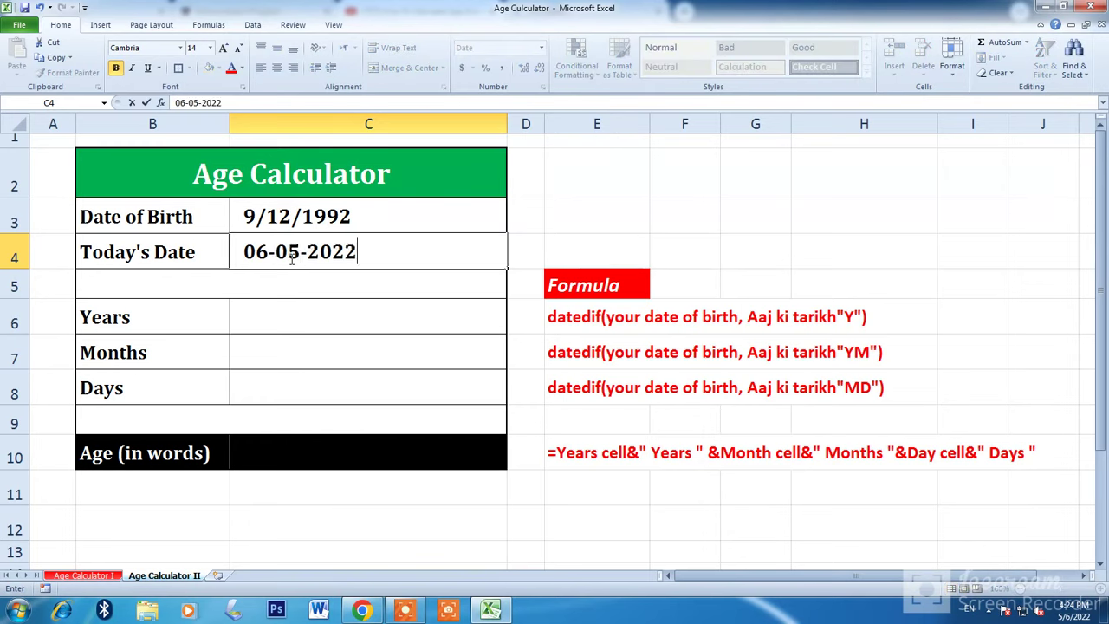
key("Return")
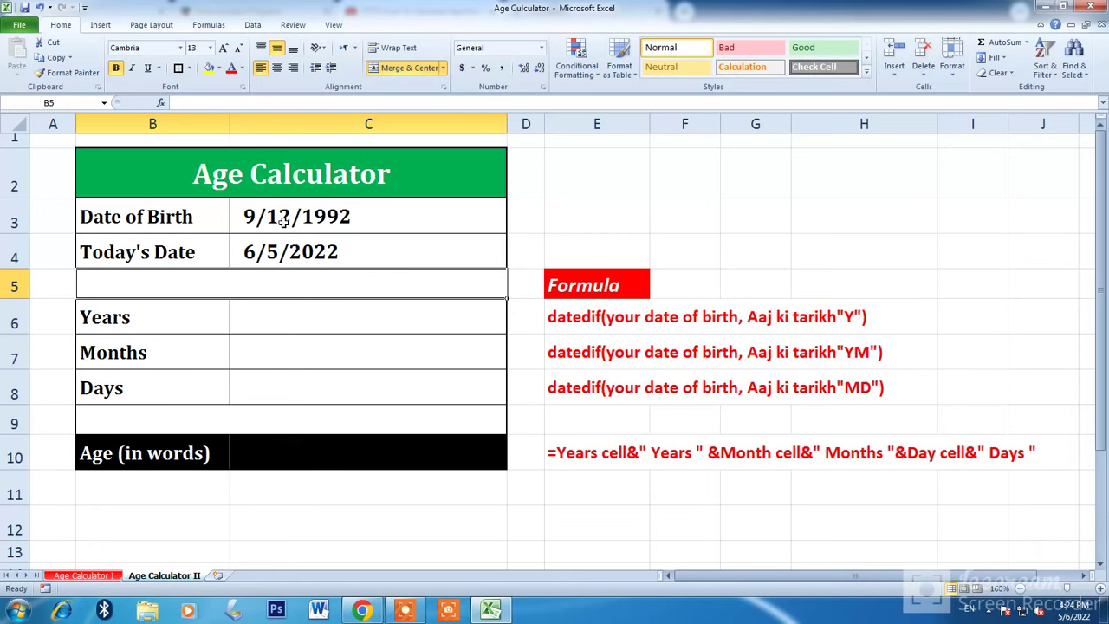
Check the entered dates, then select the Years cell C6 and read its Y formula note
left_click(147, 218)
left_click(259, 219)
left_click(144, 252)
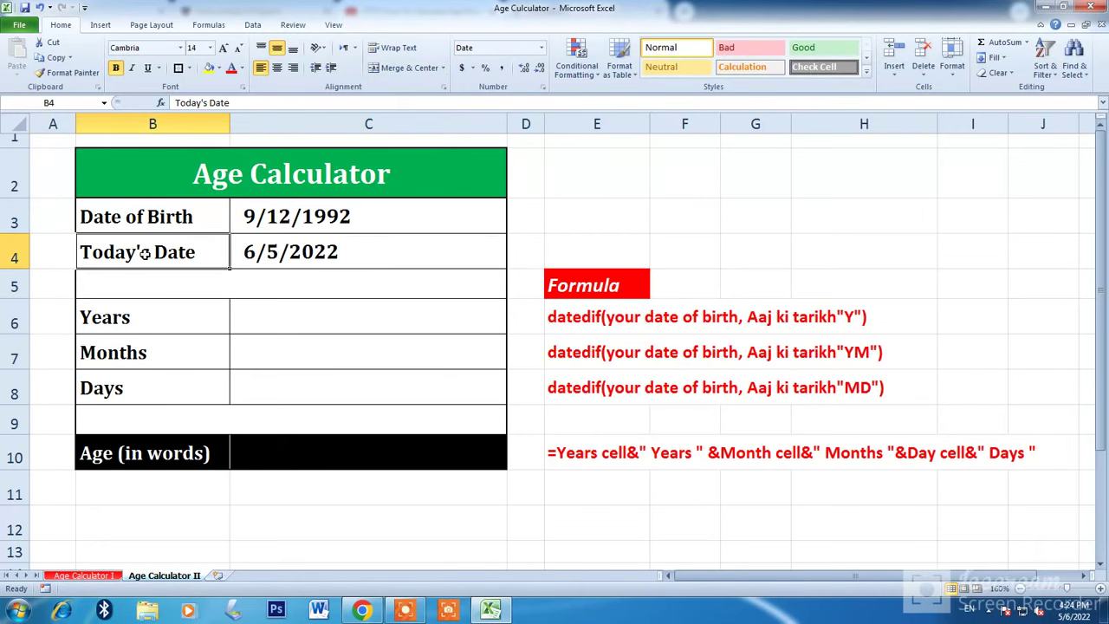
left_click(275, 248)
left_click(269, 319)
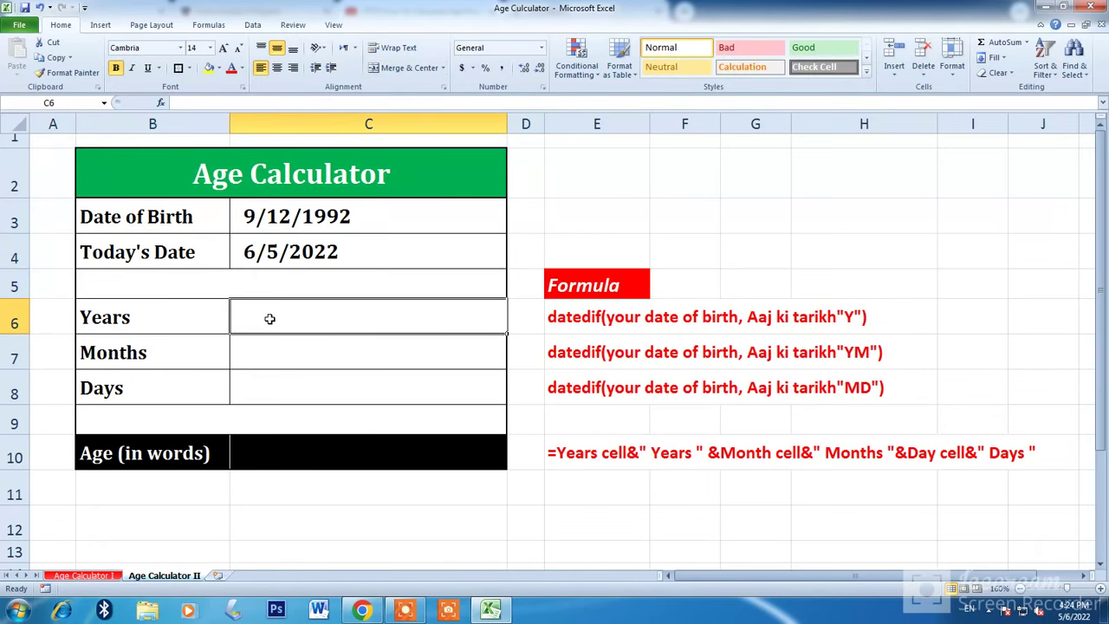
left_click(581, 320)
Enter =DATEDIF(C3,C4,"Y") in C6 to get 29 years, dismissing the Windows warning
left_click(387, 317)
type("=")
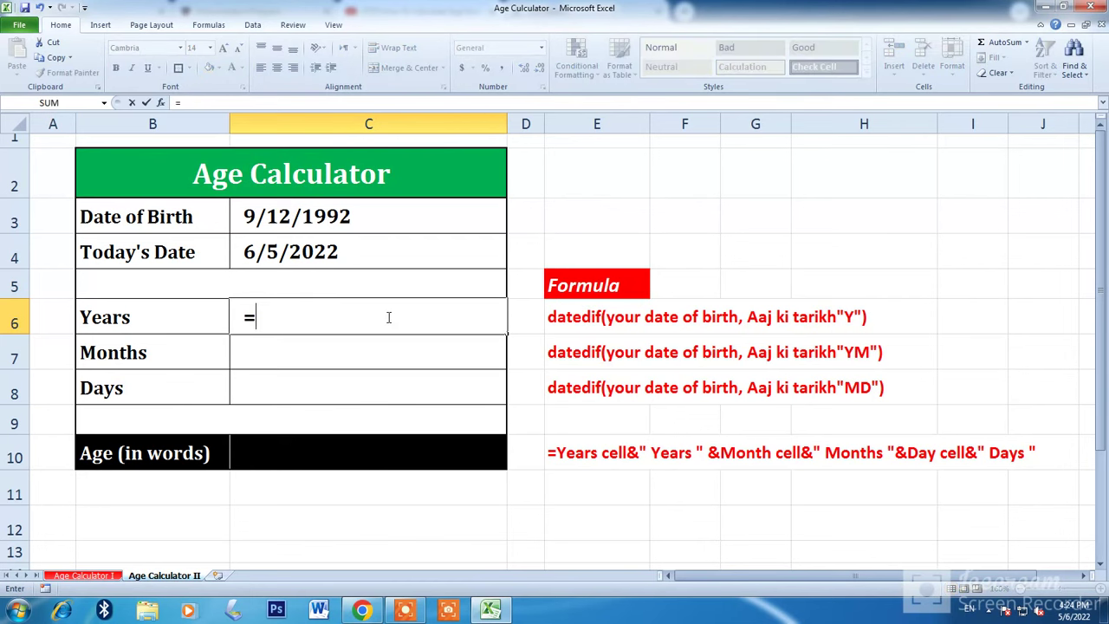
type("datedif")
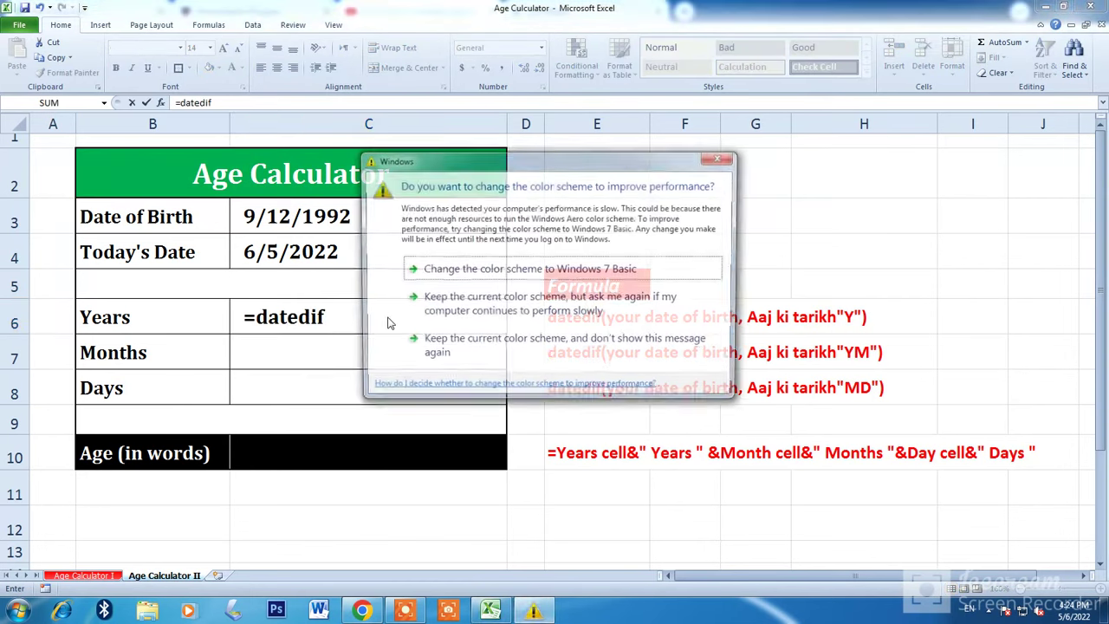
left_click(720, 156)
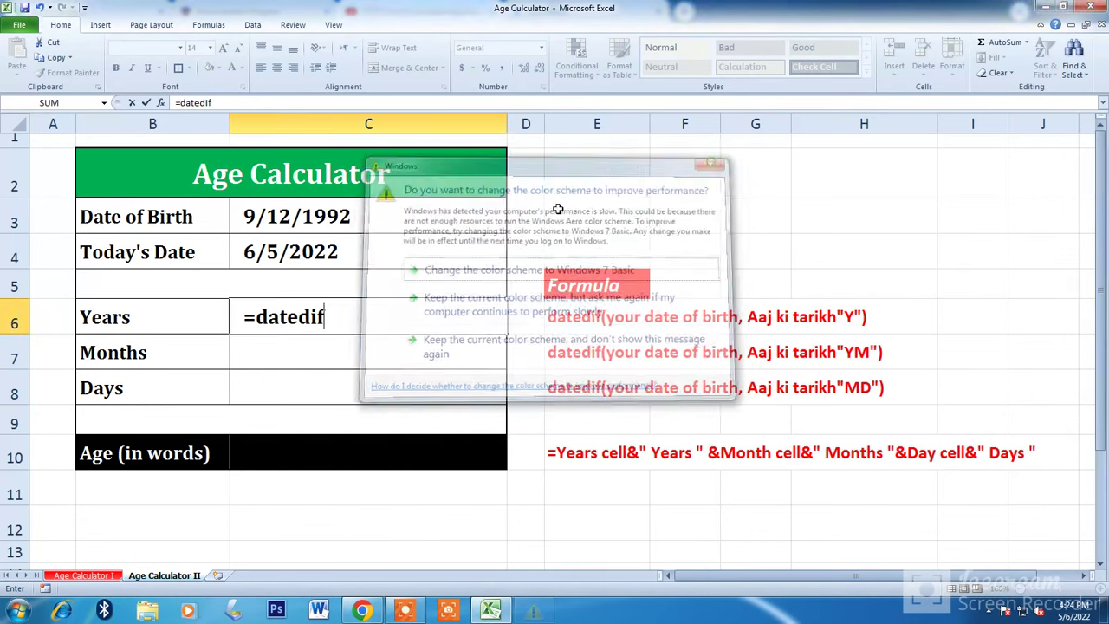
type("(")
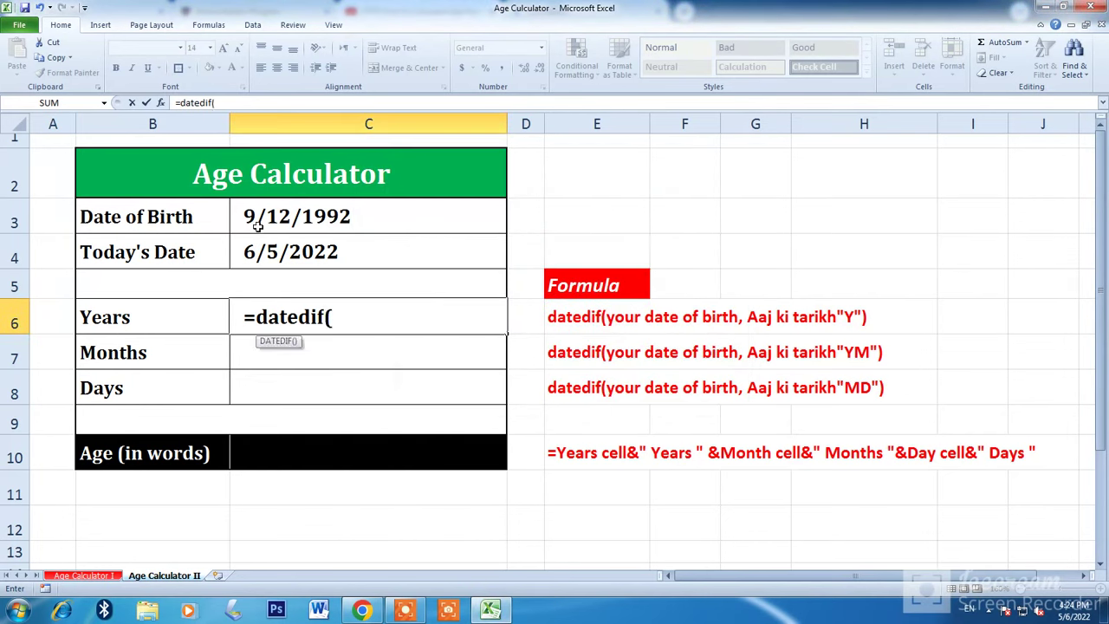
left_click(289, 217)
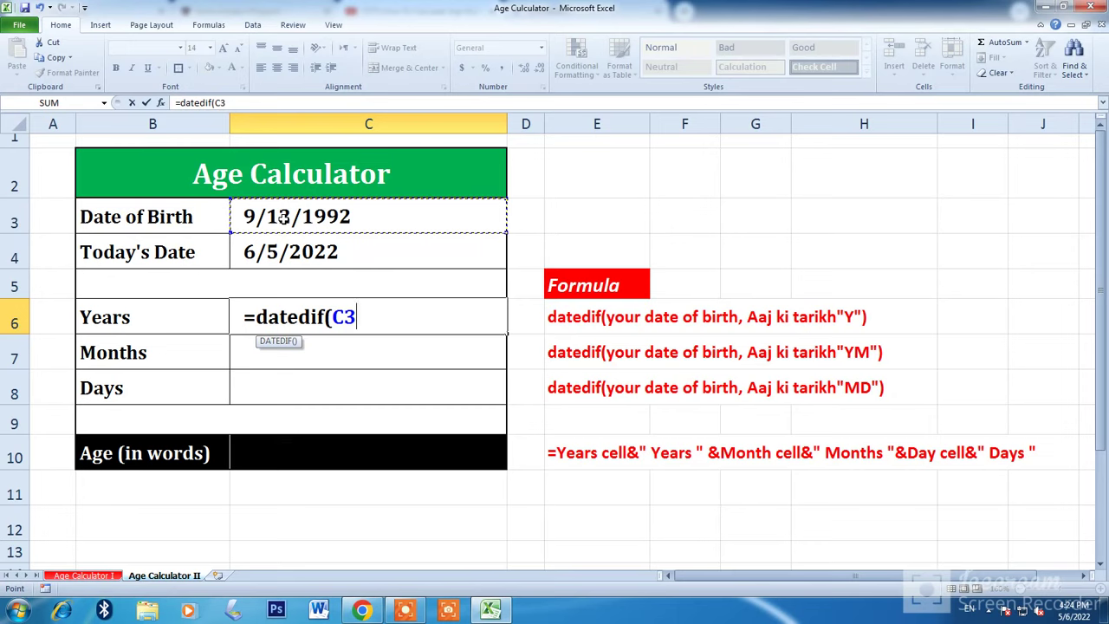
type(",")
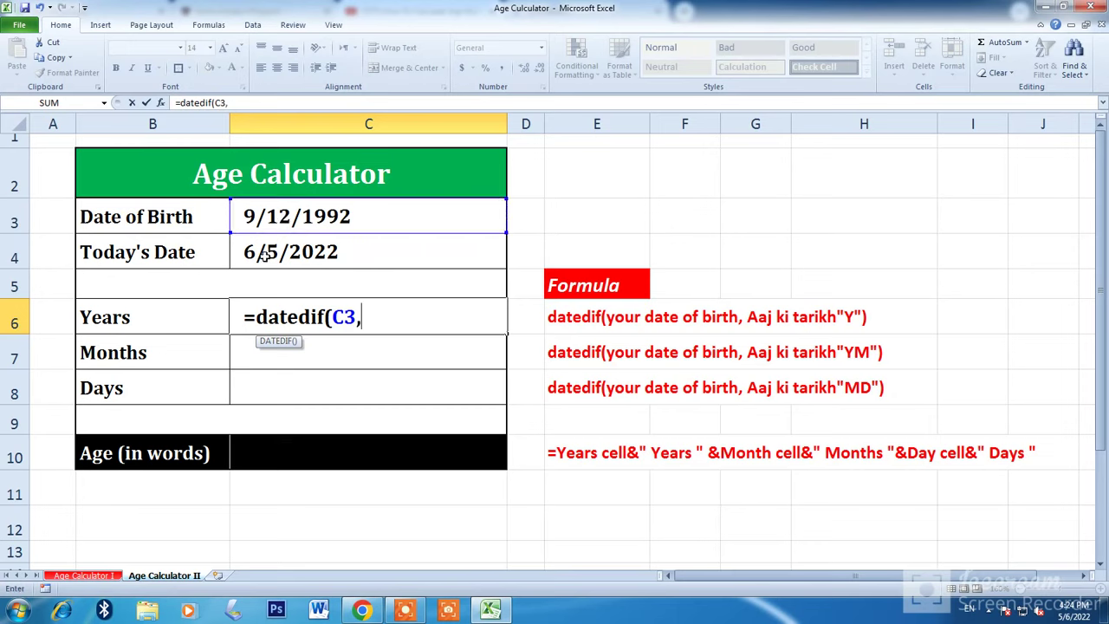
left_click(288, 251)
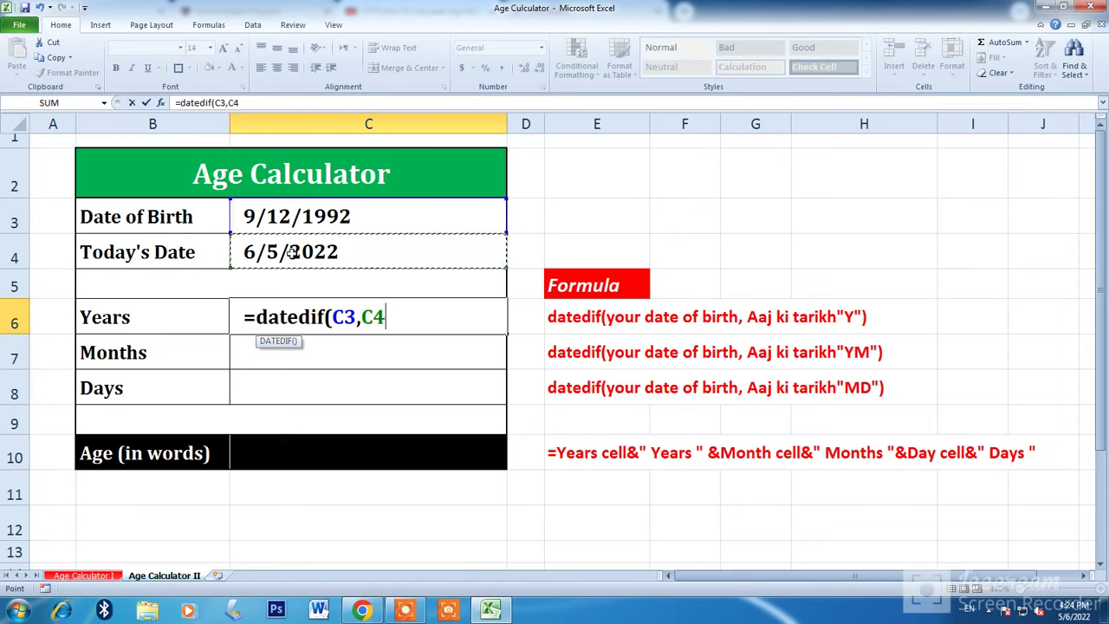
type(",\"")
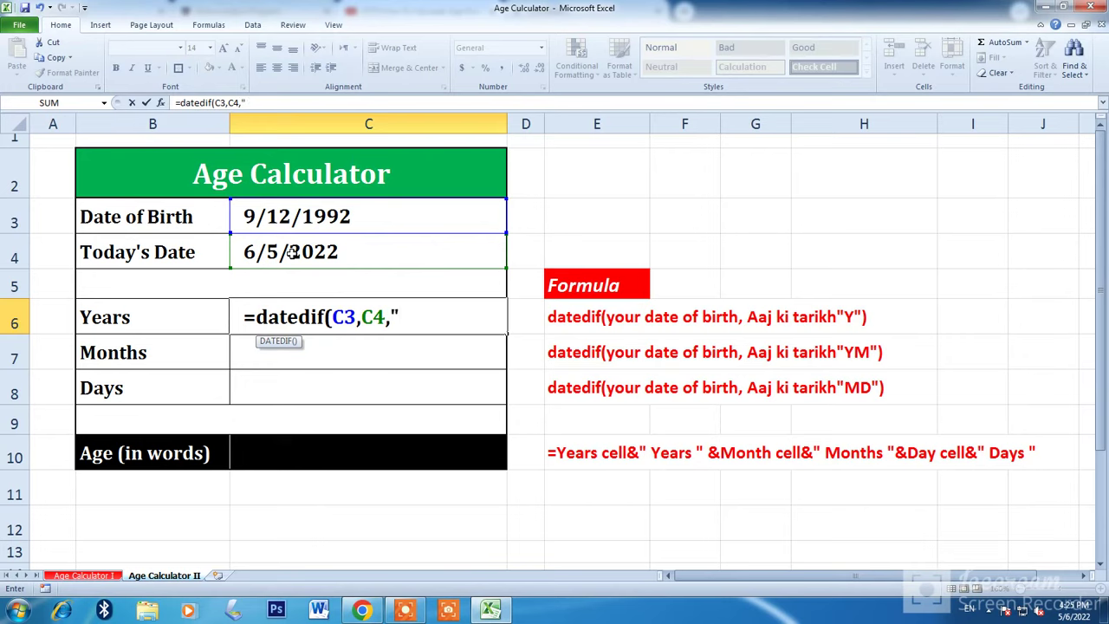
type("Y\"")
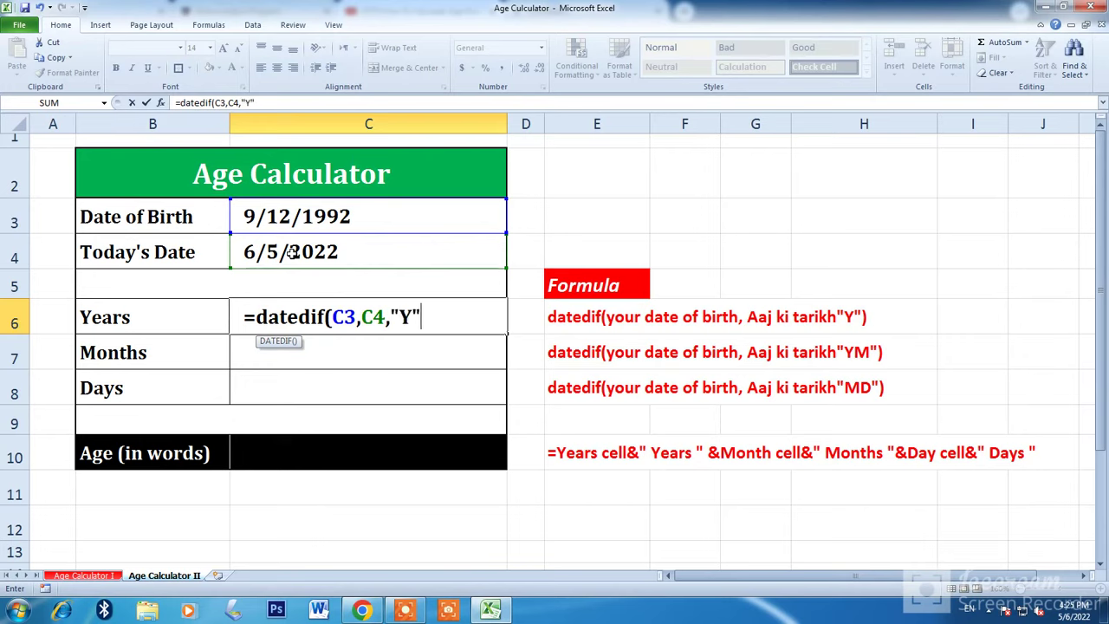
type(")")
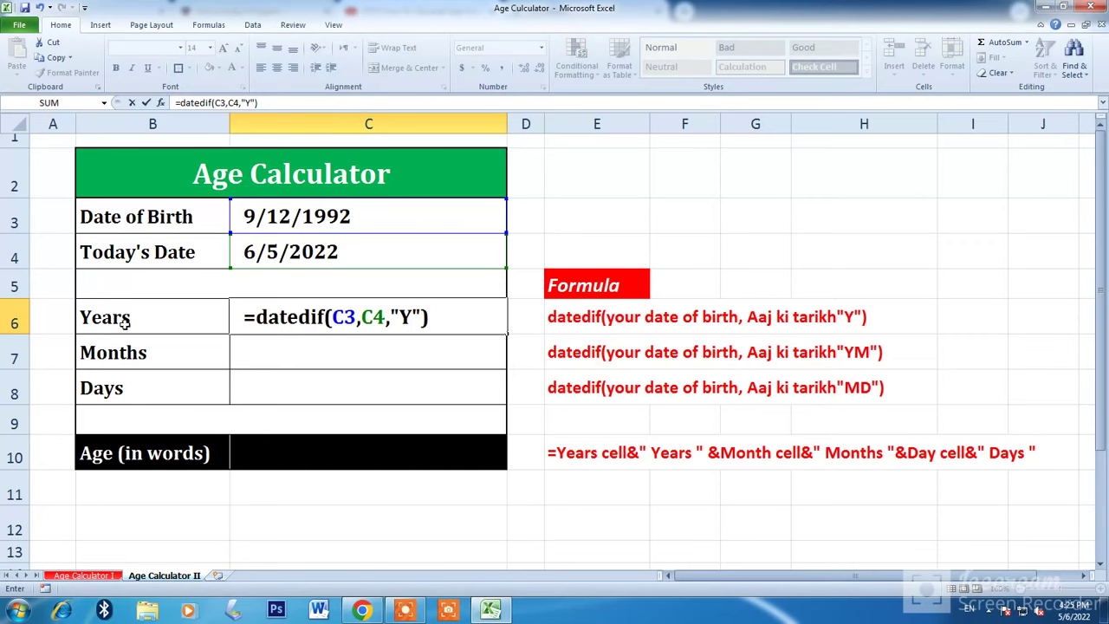
key("Return")
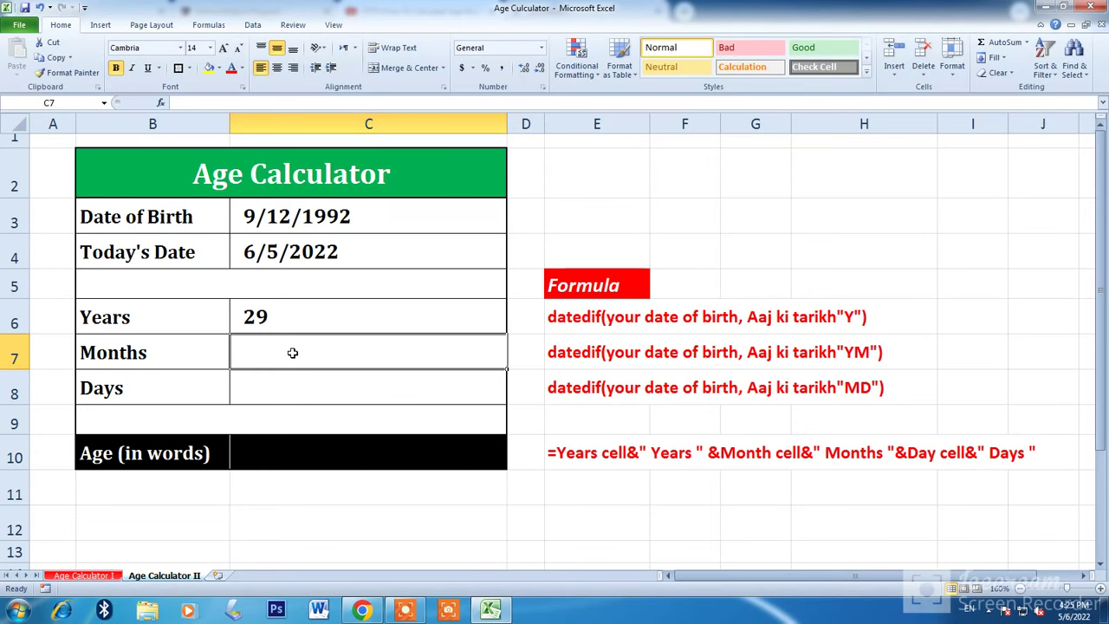
Enter =DATEDIF(C3,C4,"YM") in C7, giving 8 leftover months
type("=dated")
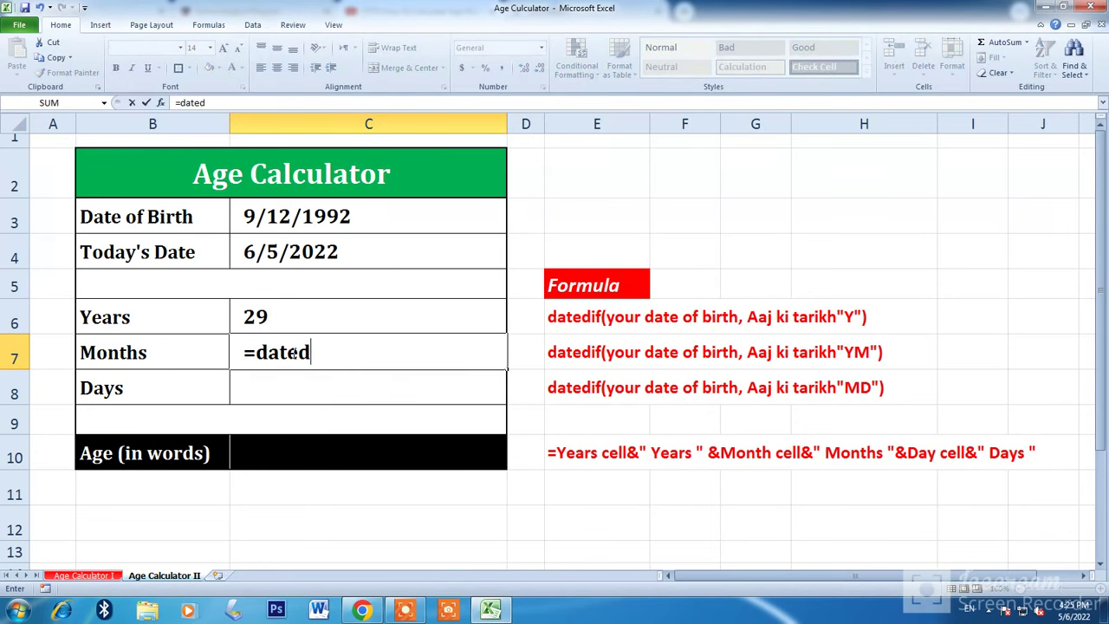
type("of")
key("BackSpace")
key("BackSpace")
type("if(")
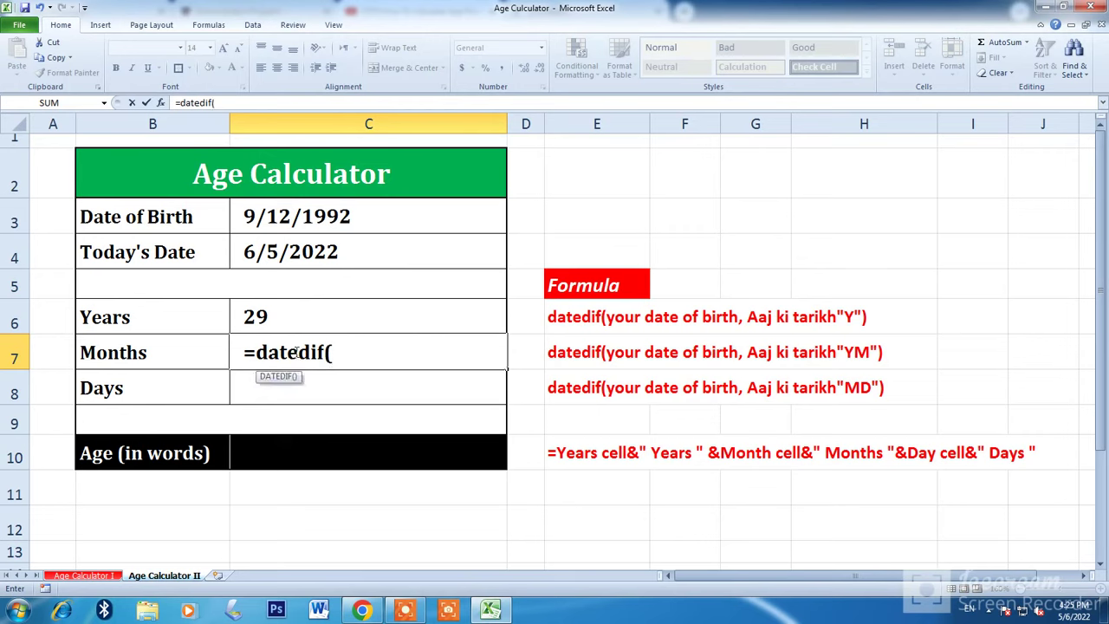
left_click(284, 224)
type(",")
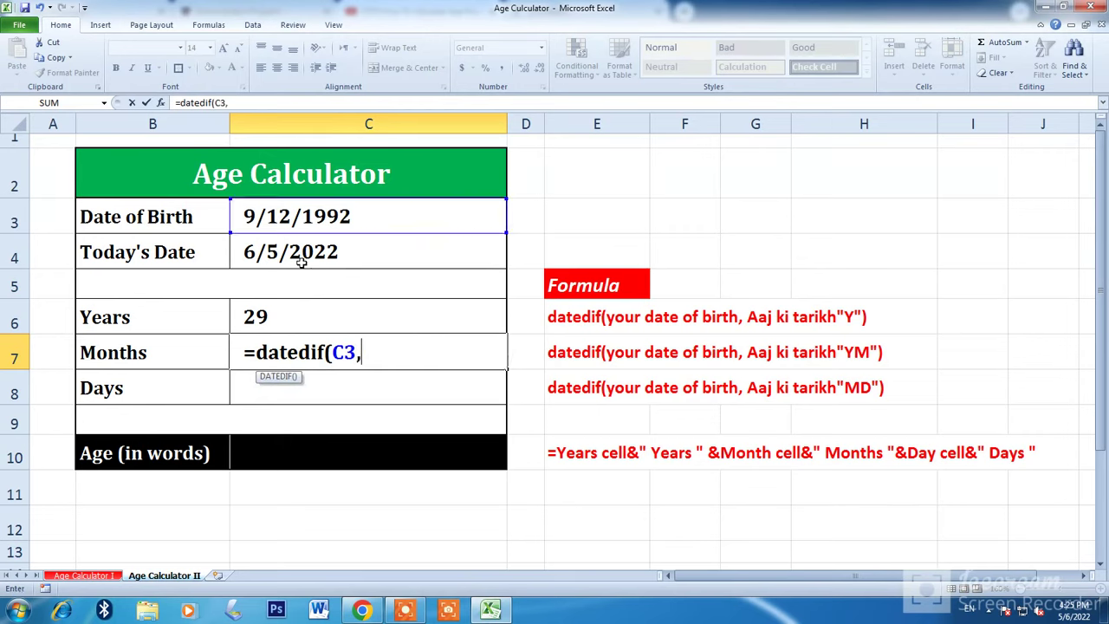
left_click(279, 252)
type(",\"")
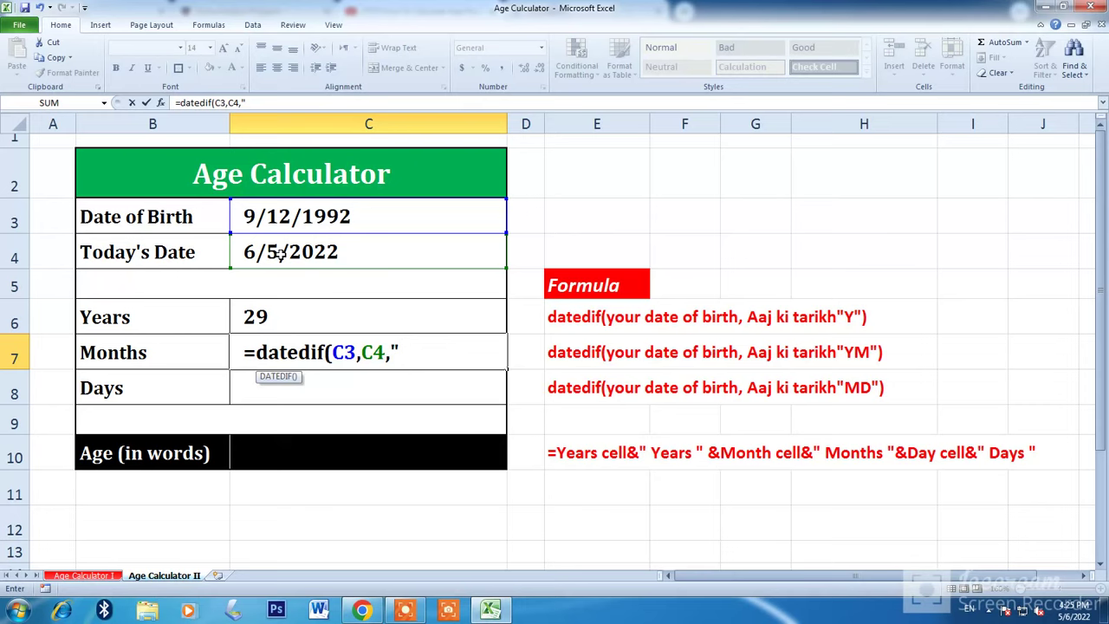
type("Y")
type("M")
type("\"")
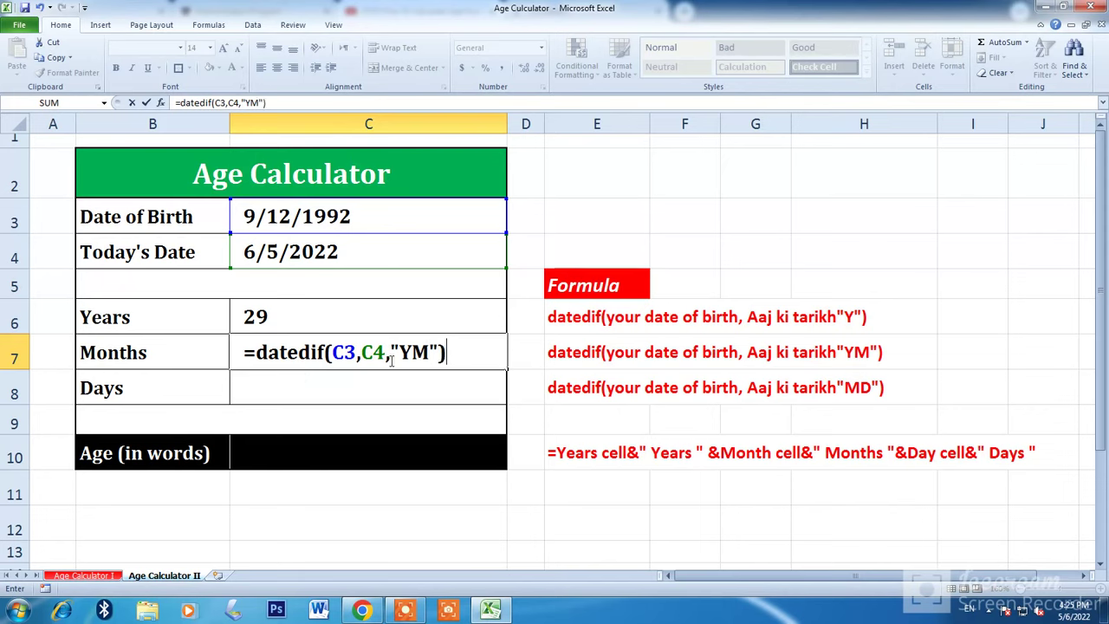
key("Return")
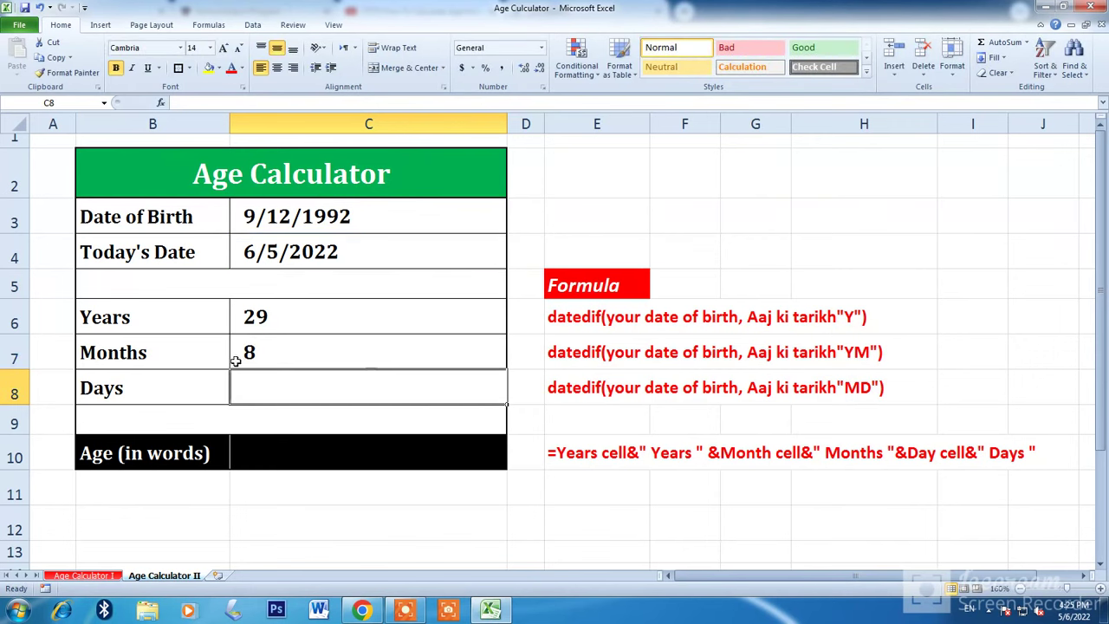
Enter =DATEDIF(C3,C4,"MD") in C8, giving 24 leftover days
type("=DA")
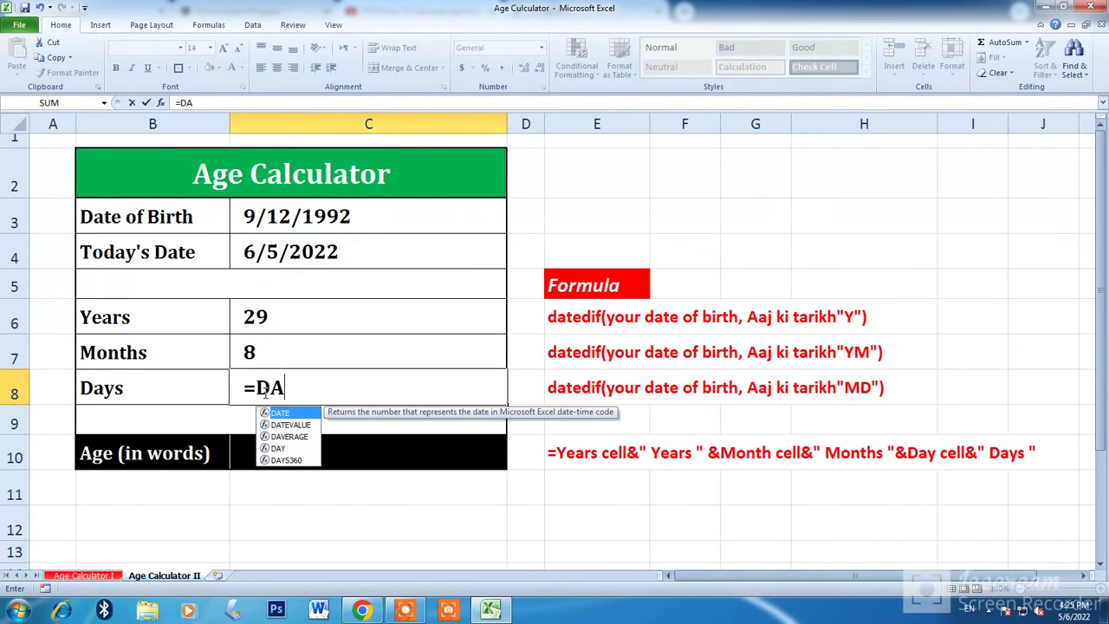
type("T")
key("BackSpace")
key("BackSpace")
key("BackSpace")
type("da")
type("tedif")
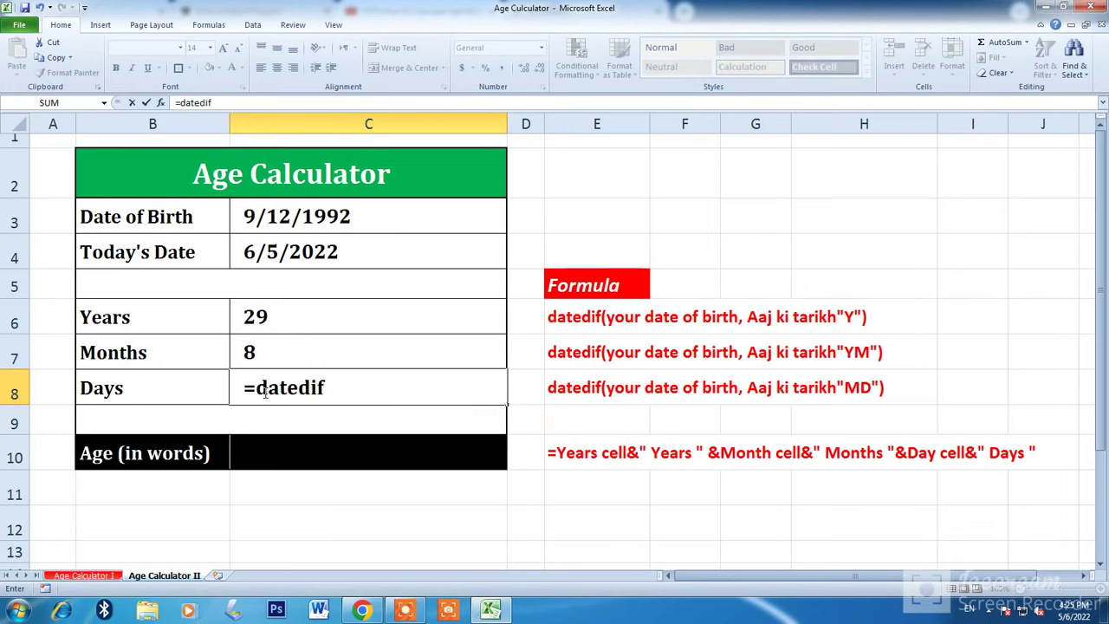
type("(")
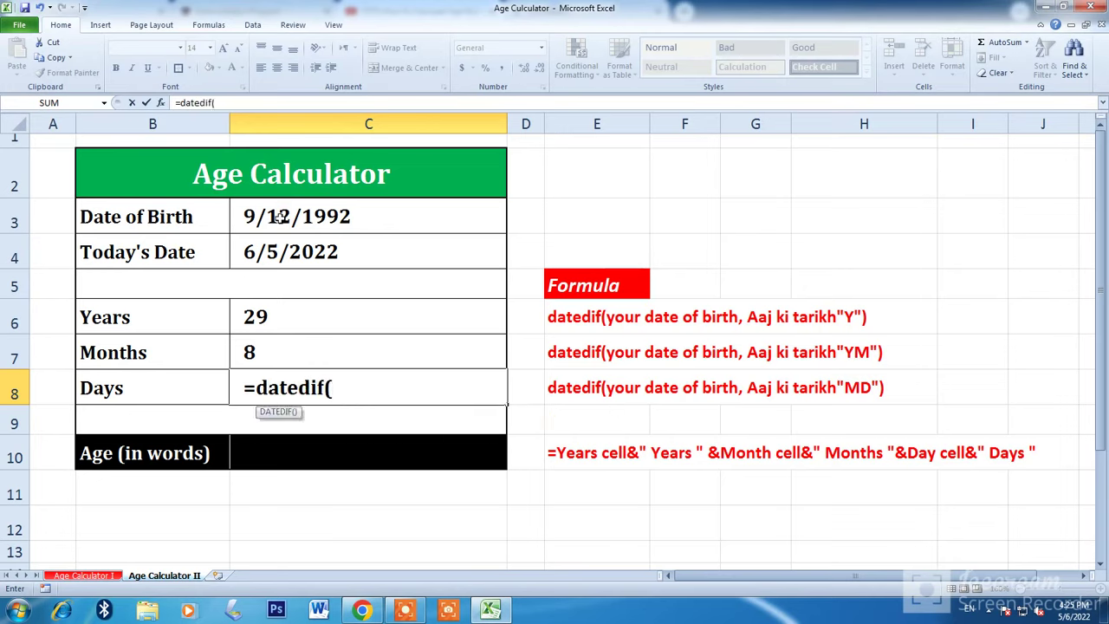
left_click(280, 218)
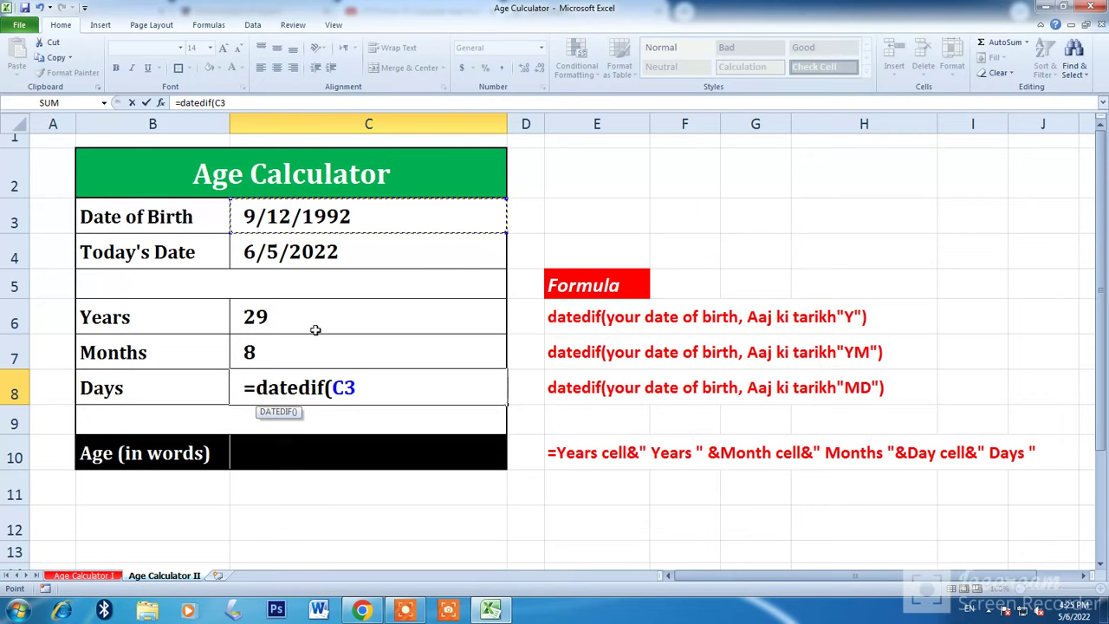
type(":")
key("BackSpace")
key("BackSpace")
key("BackSpace")
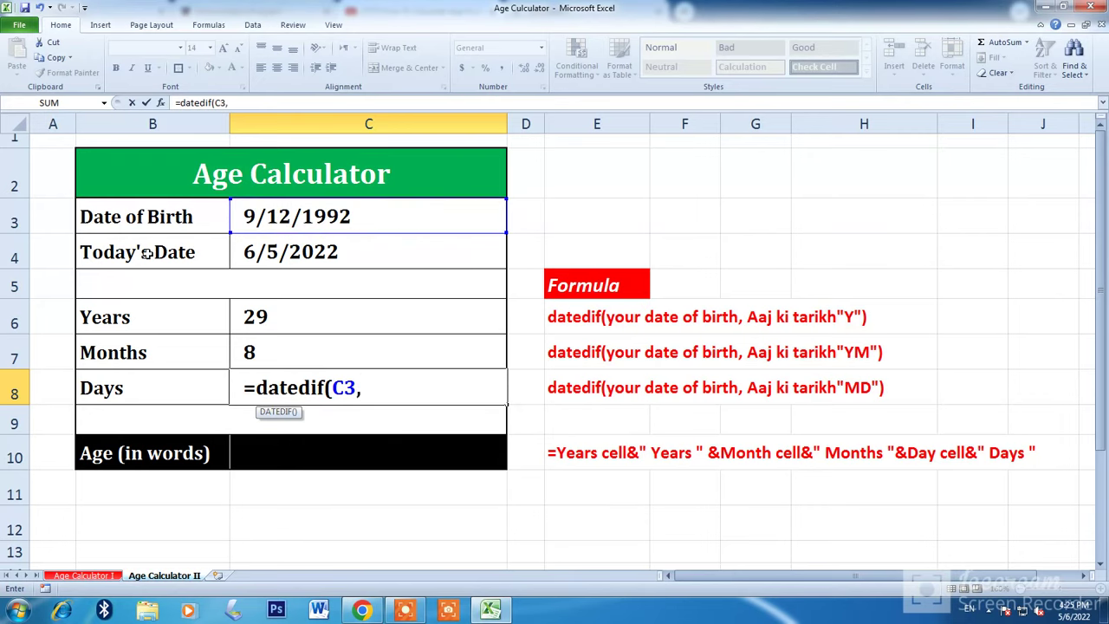
left_click(293, 252)
type(",")
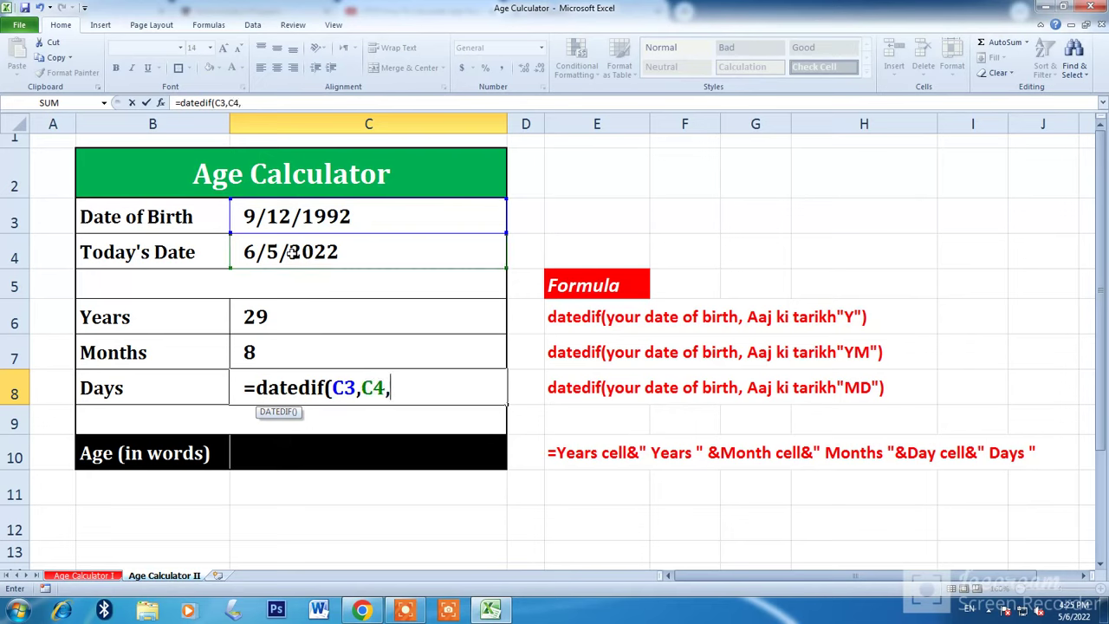
type("\"")
type("M")
type("D\")")
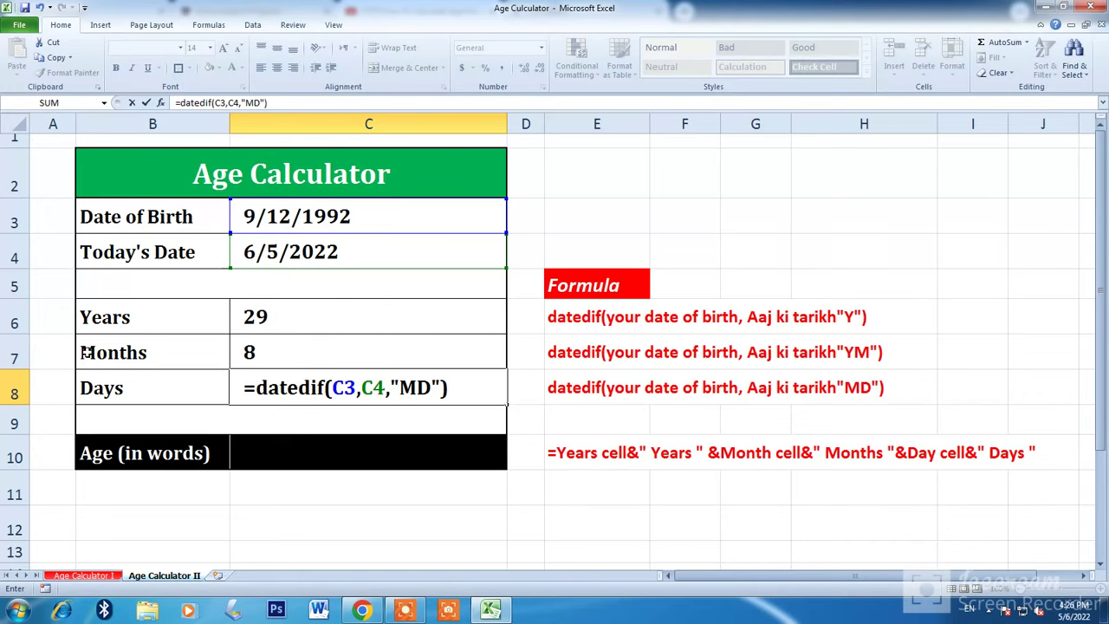
key("Return")
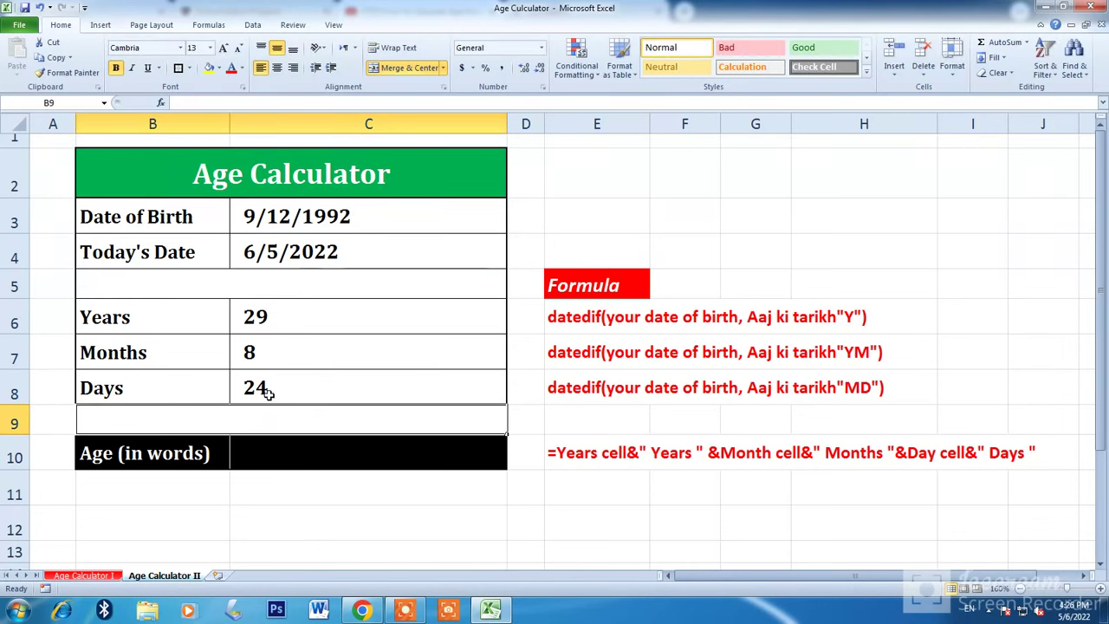
Start an equals-sign formula in C10, discarding a first attempt and briefly opening Font Color
left_click(242, 453)
type("=")
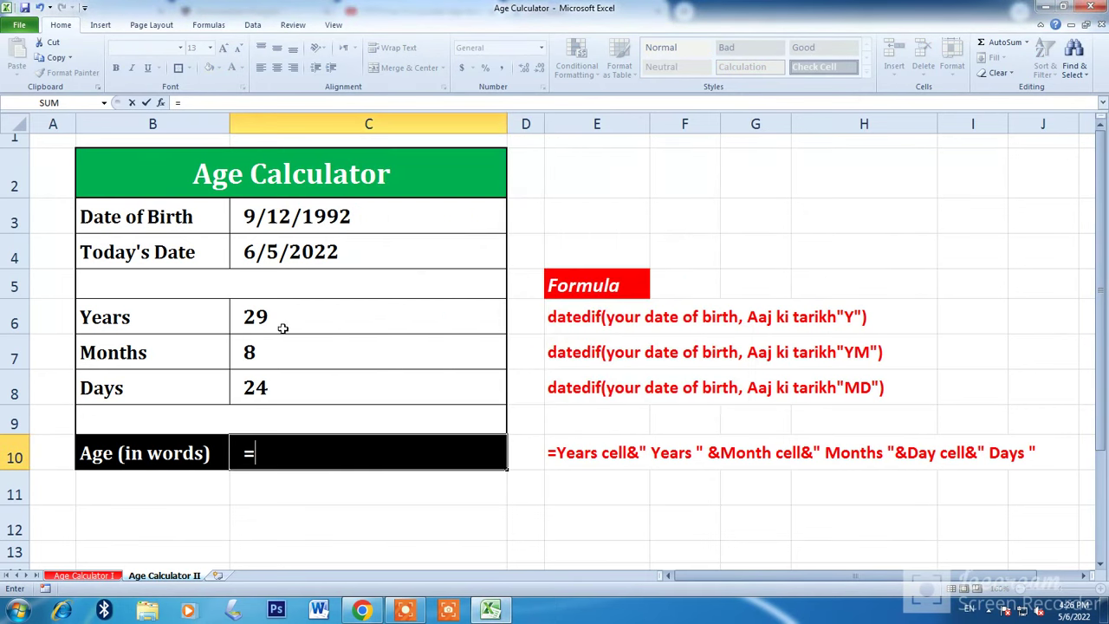
left_click(269, 317)
key("BackSpace")
key("BackSpace")
key("BackSpace")
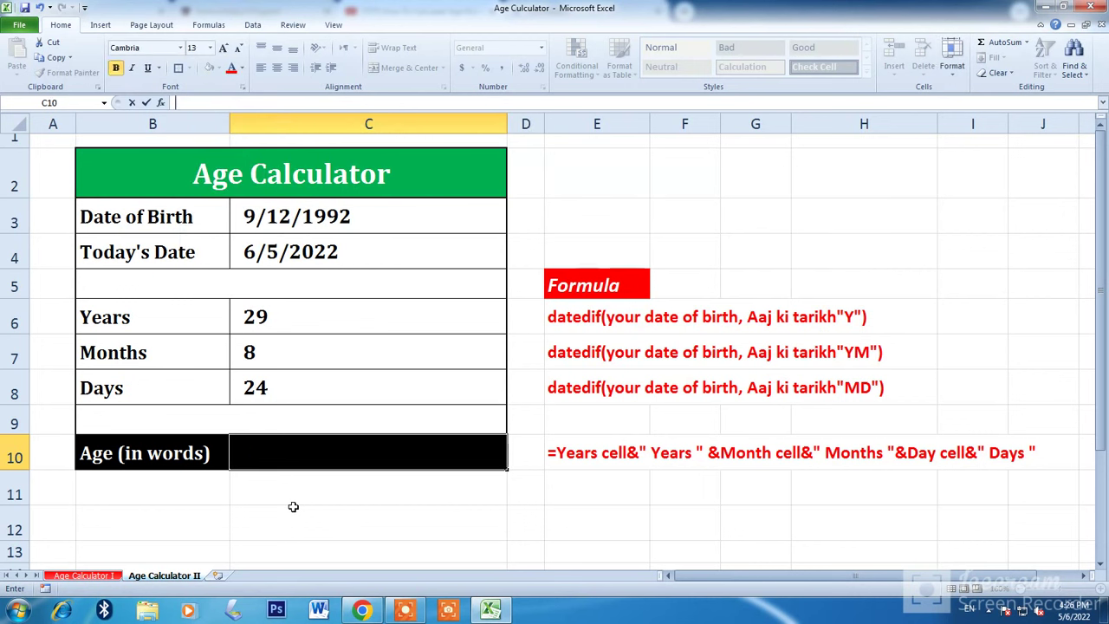
type("=")
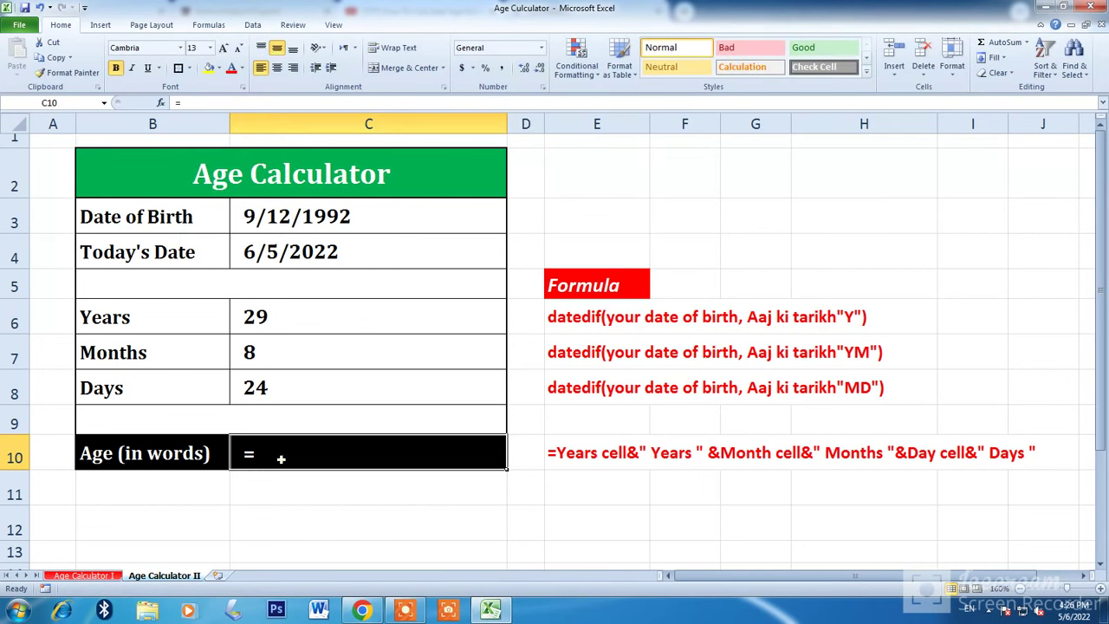
left_click(241, 69)
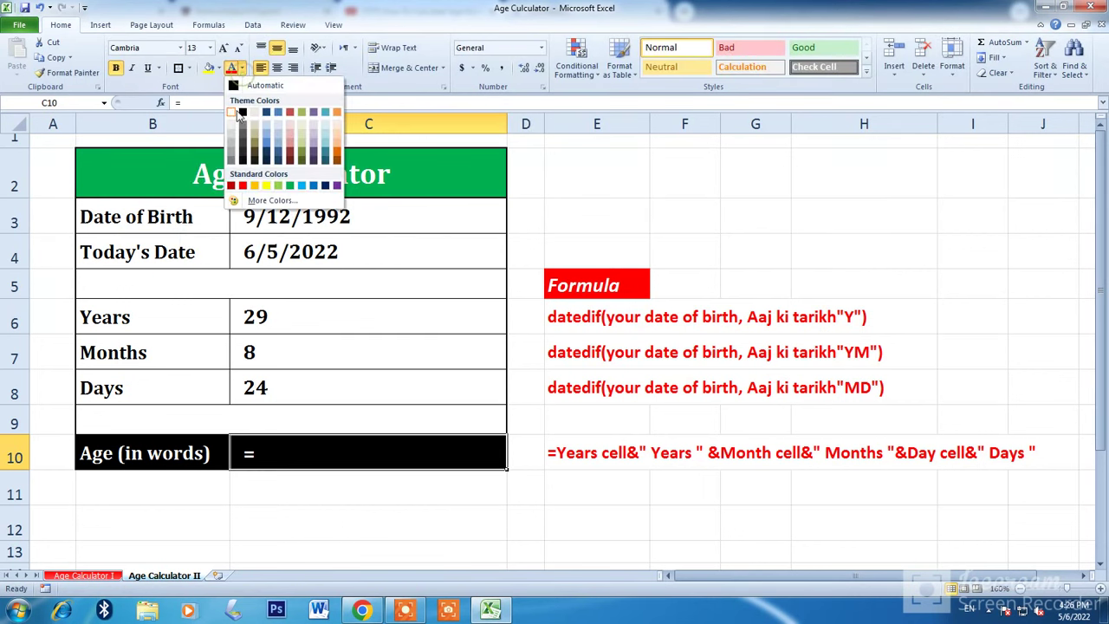
left_click(298, 422)
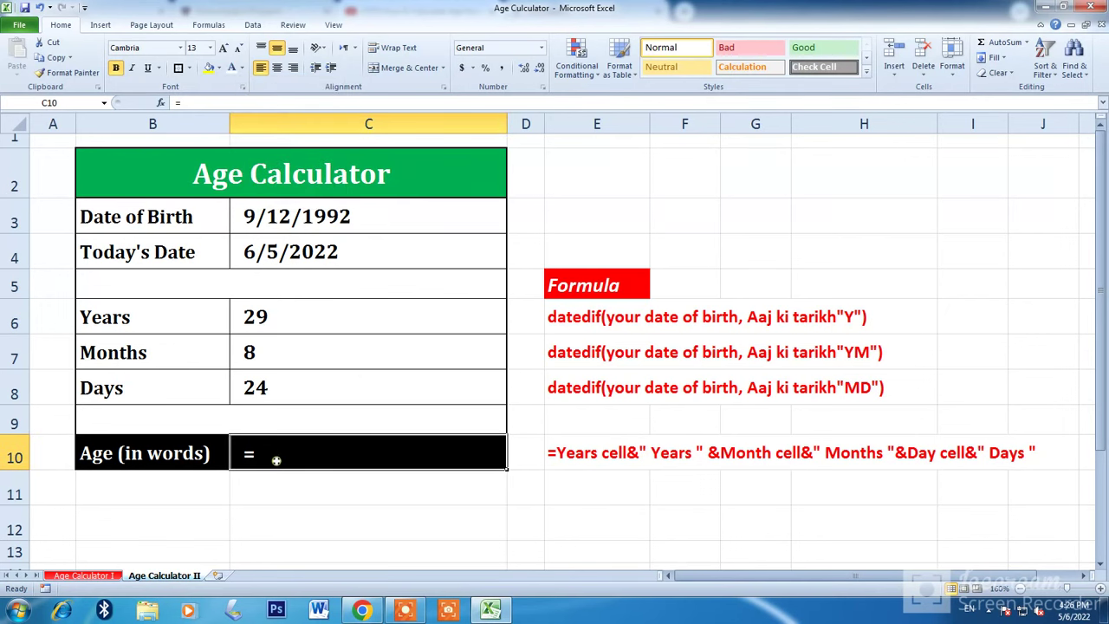
Build the C10 formula joining C6 with " Years " and C7 with " Months "
type("=")
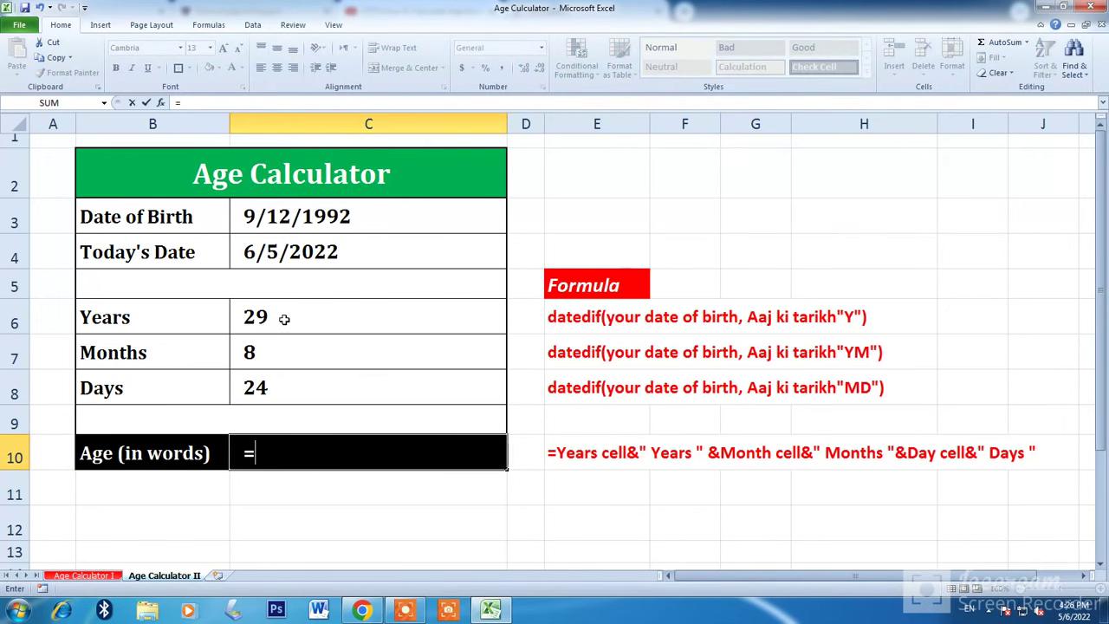
left_click(284, 319)
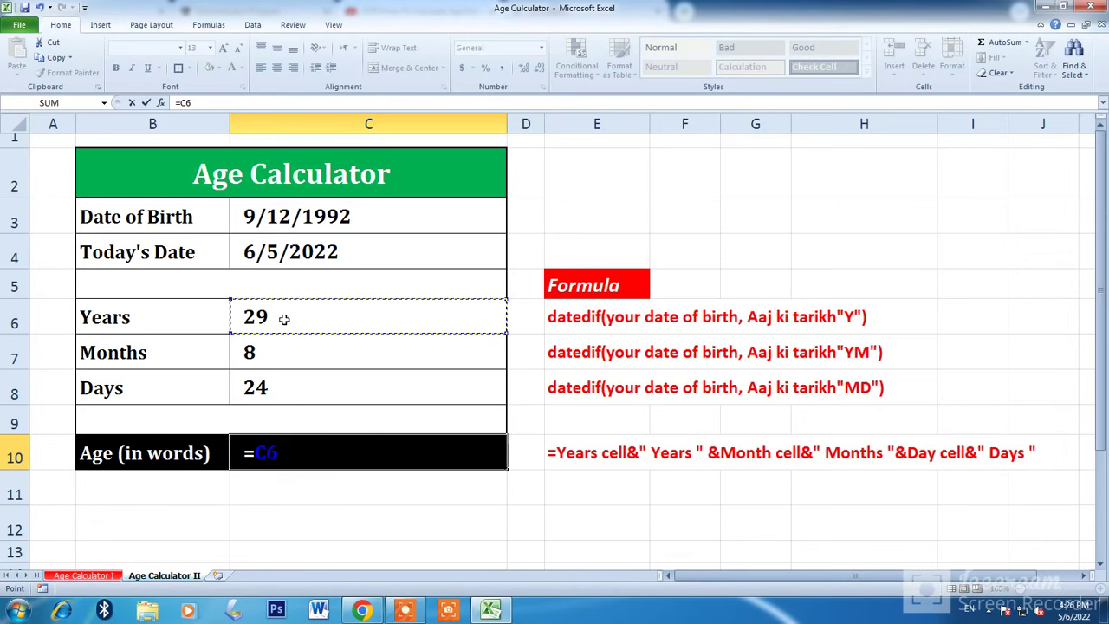
type("&")
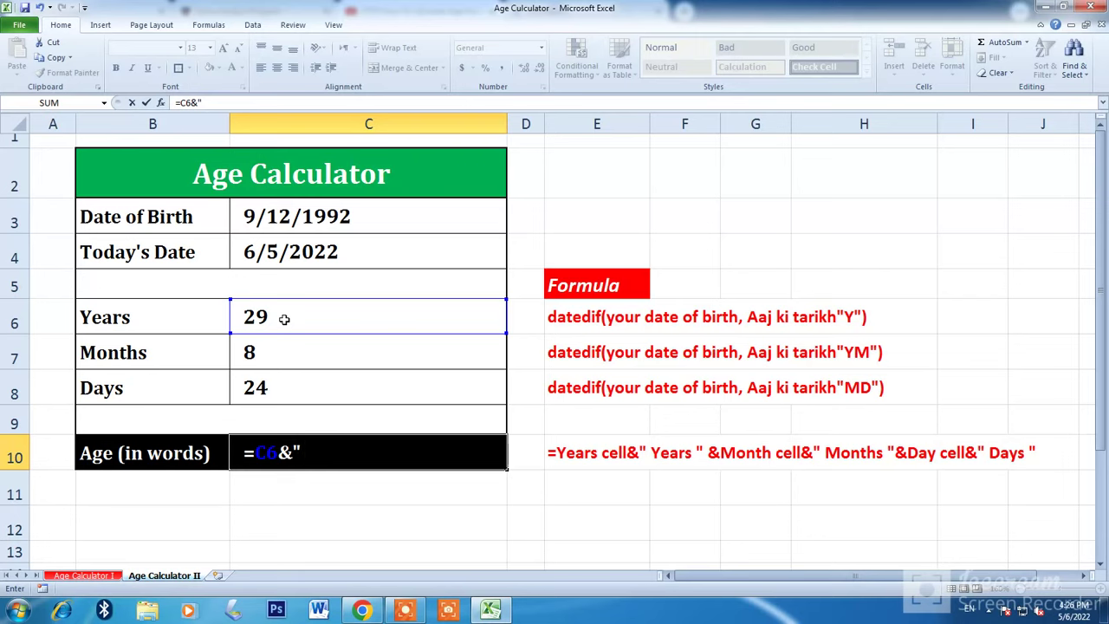
type(" yEA")
key("BackSpace")
key("BackSpace")
key("BackSpace")
type("Y")
type("ears \"&")
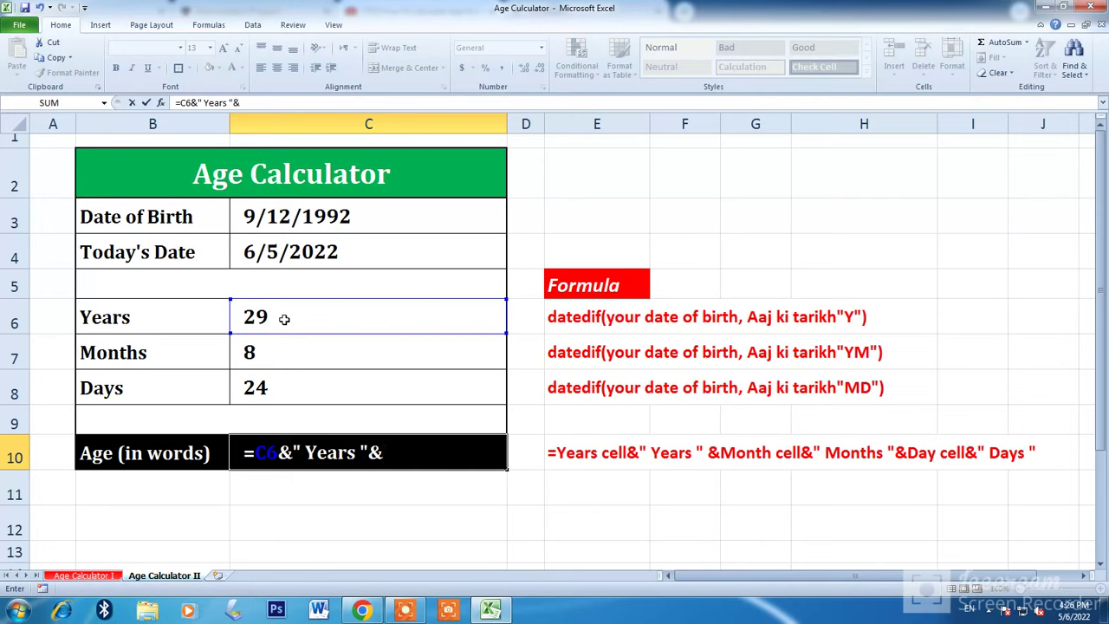
left_click(253, 353)
type("&")
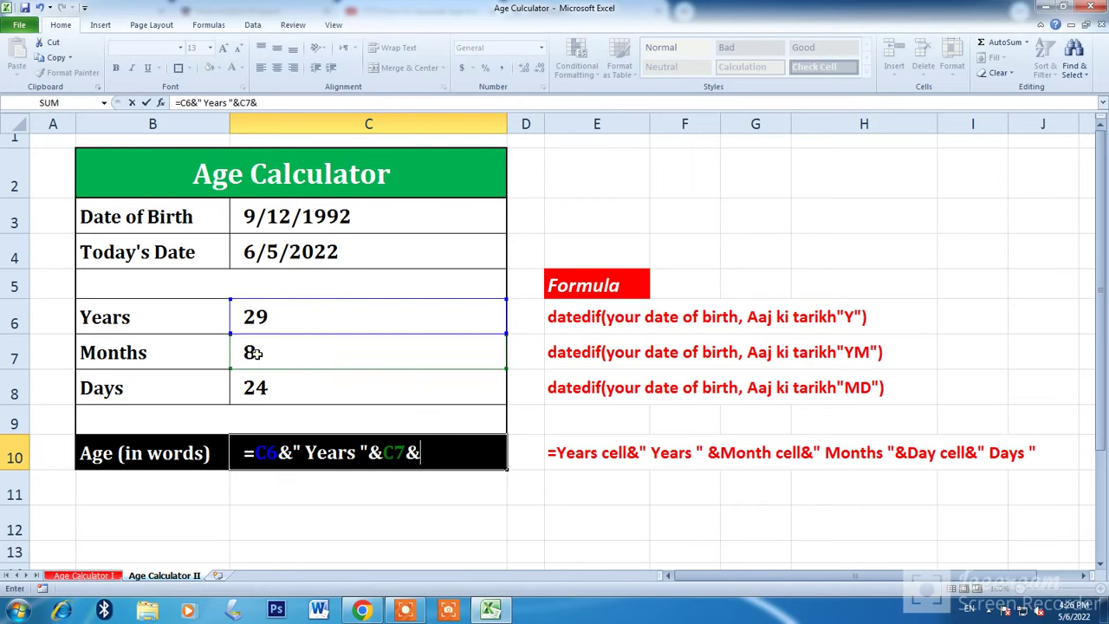
type("\" ")
type("mo")
key("BackSpace")
key("BackSpace")
type("Months")
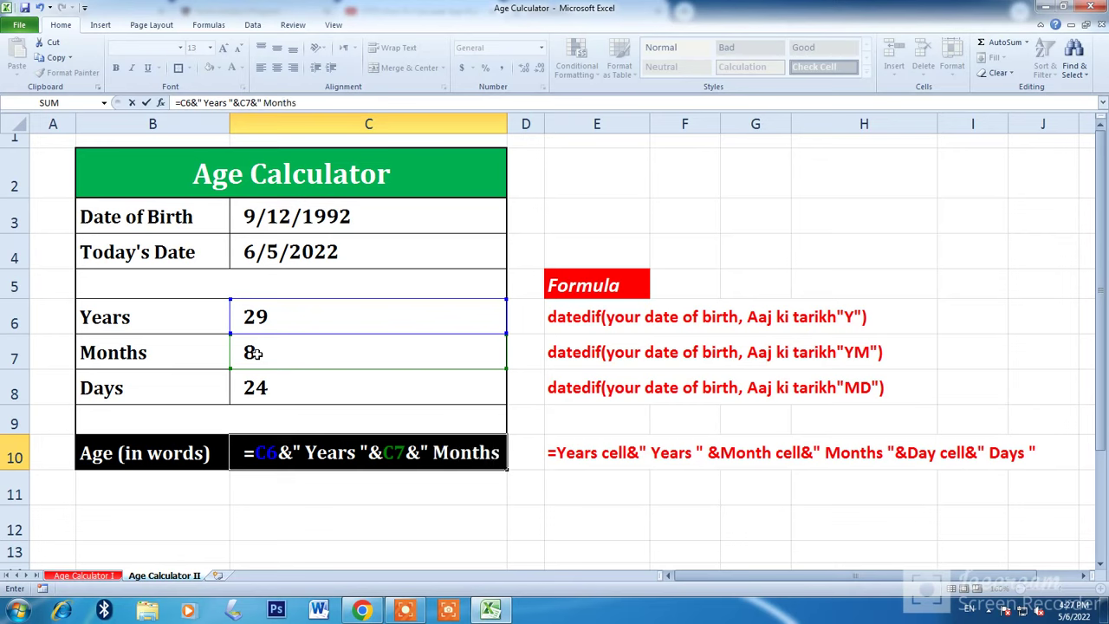
type(" \"")
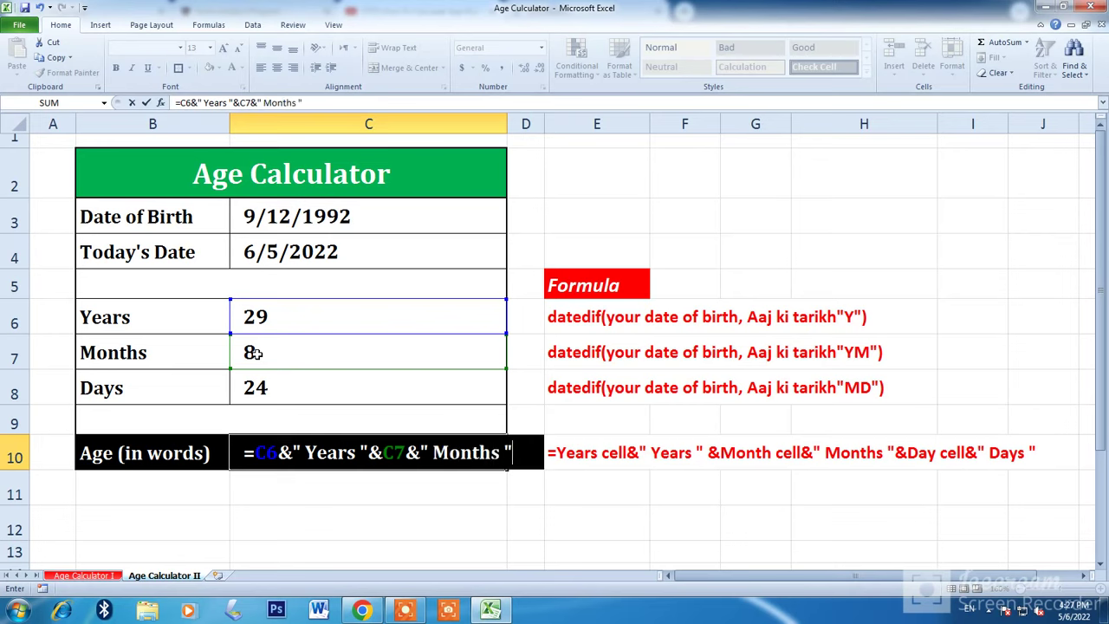
type("&")
Append C8 and "Days " to the formula and commit it, showing 29 Years 8 Months 24Days
left_click(258, 388)
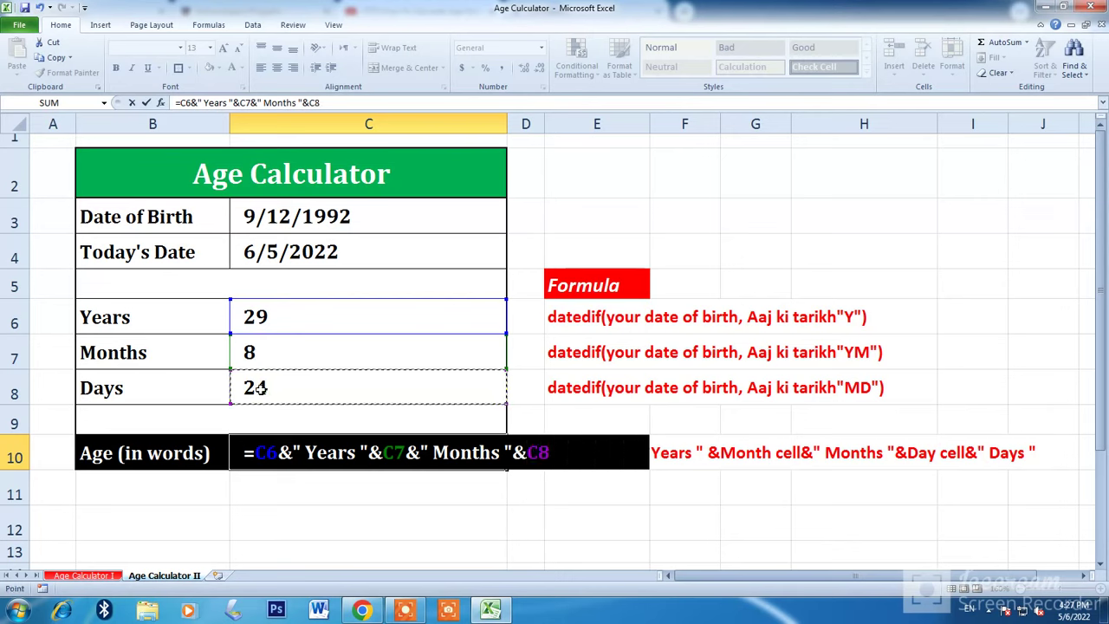
type("&")
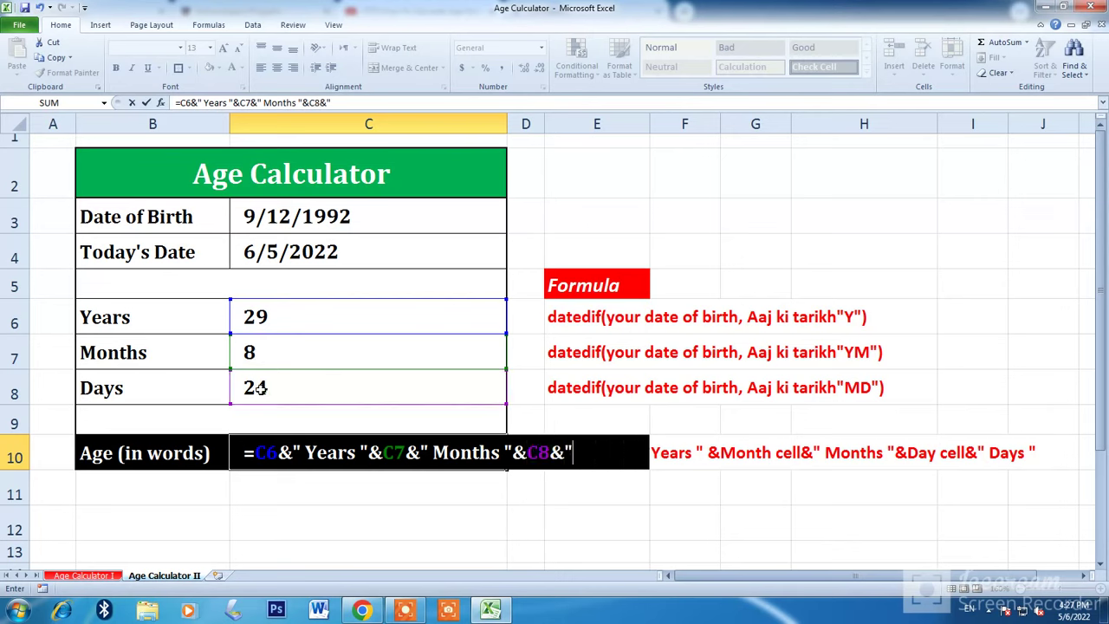
type("dD")
key("BackSpace")
key("BackSpace")
type("Days ")
type("\"")
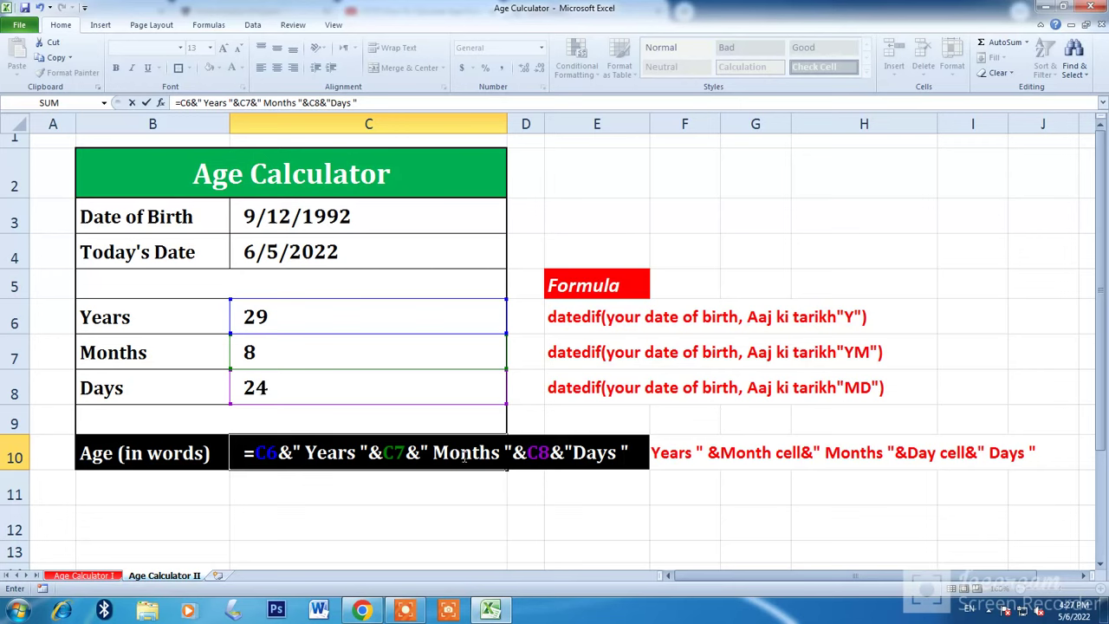
key("Return")
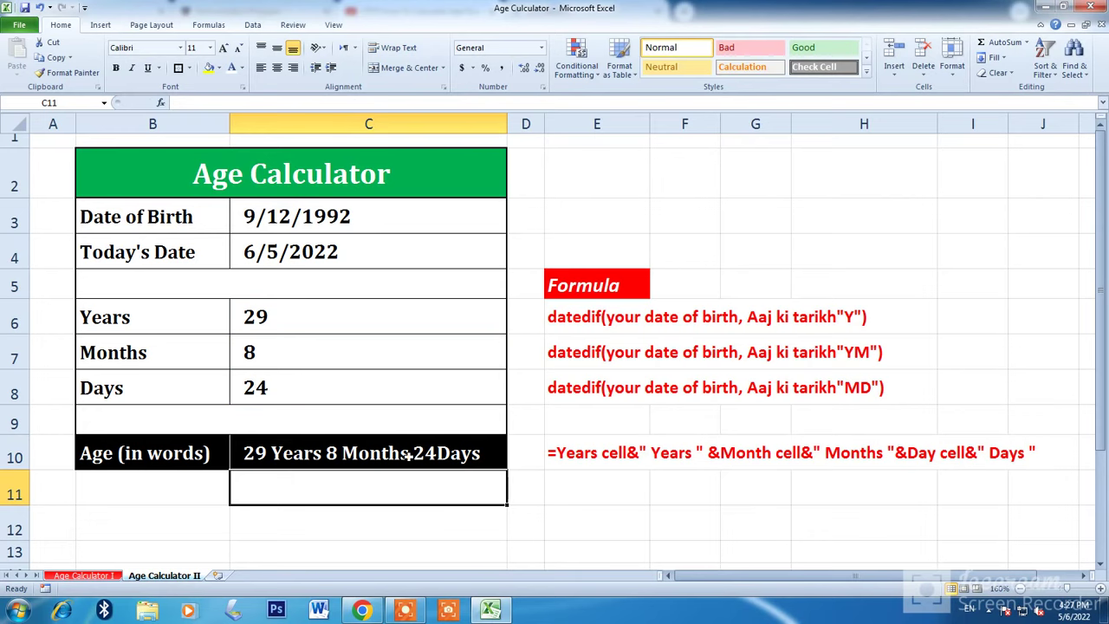
Insert a space before "Days" in the C10 formula so it reads 29 Years 8 Months 24 Days
left_click(416, 457)
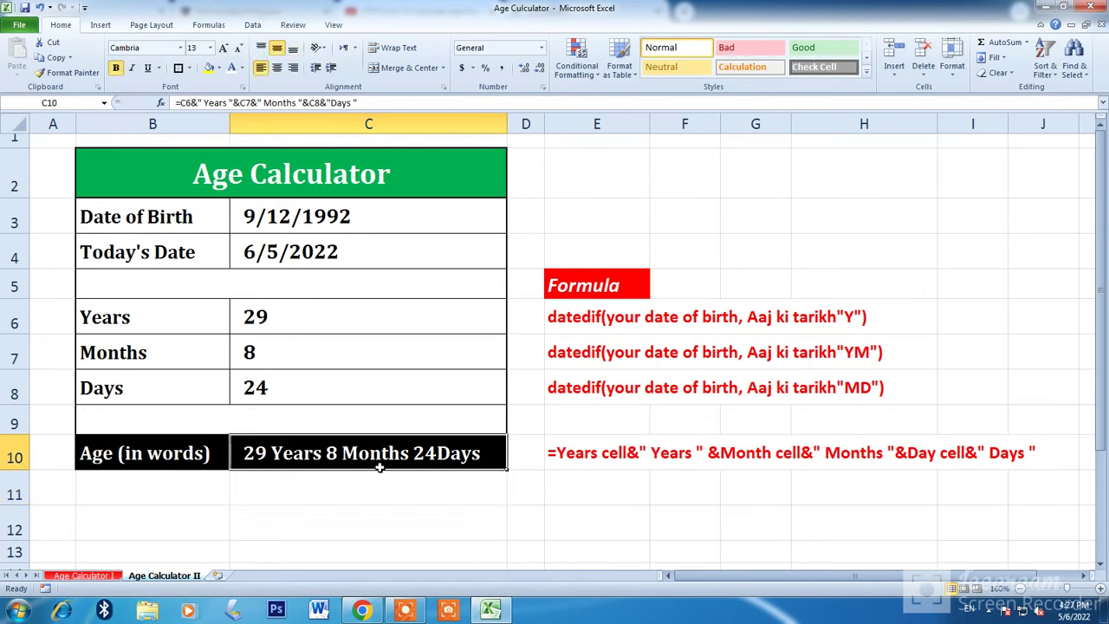
left_click(333, 102)
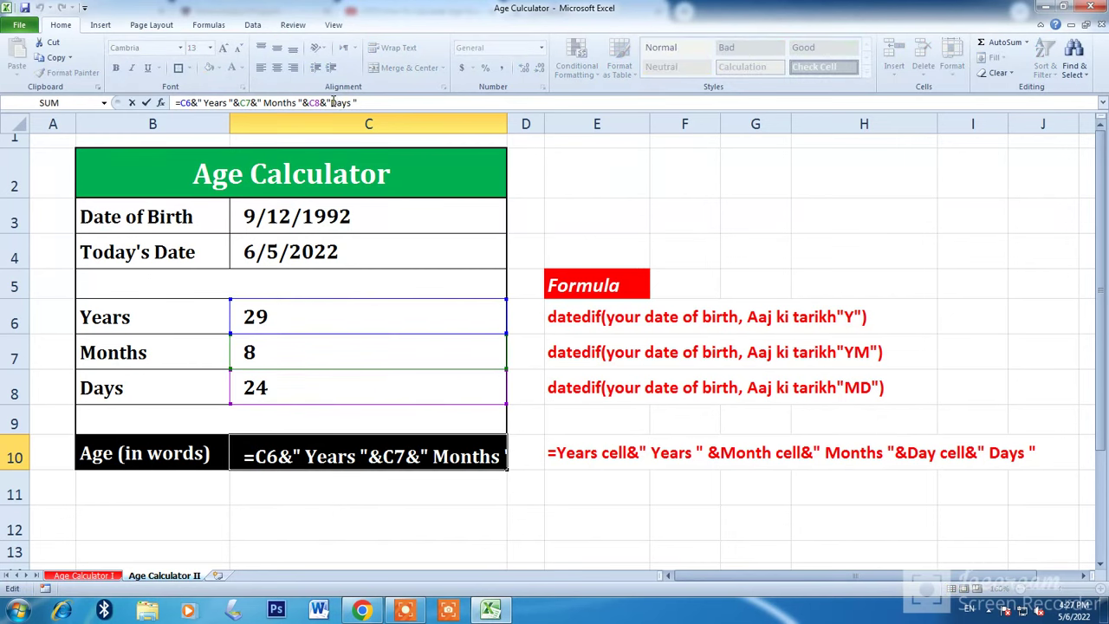
key("ctrl+Return")
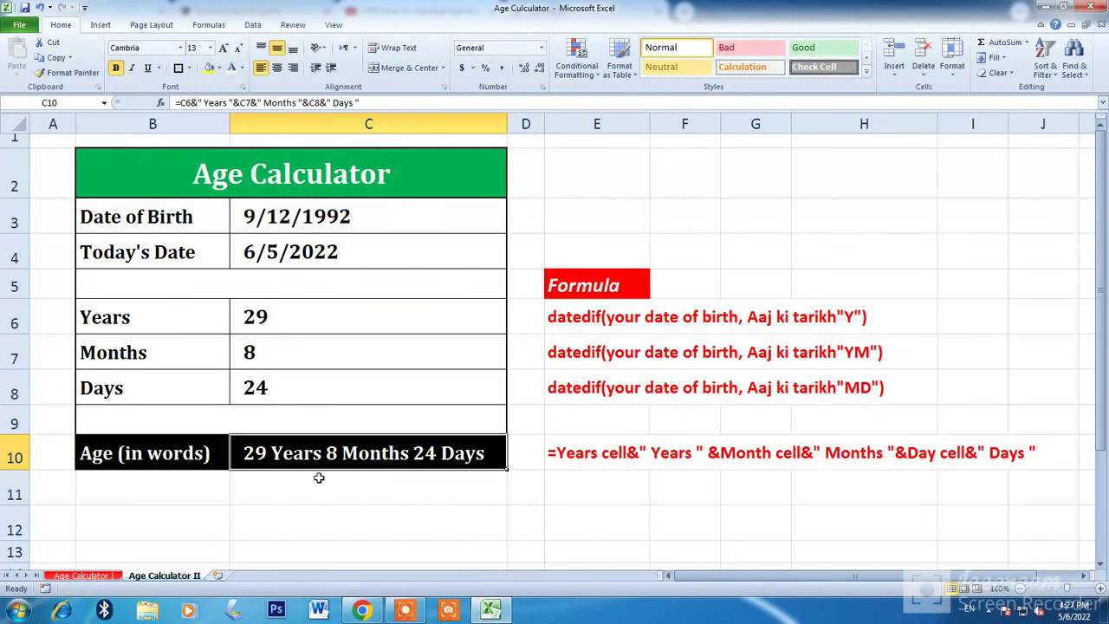
double_click(250, 217)
key("BackSpace")
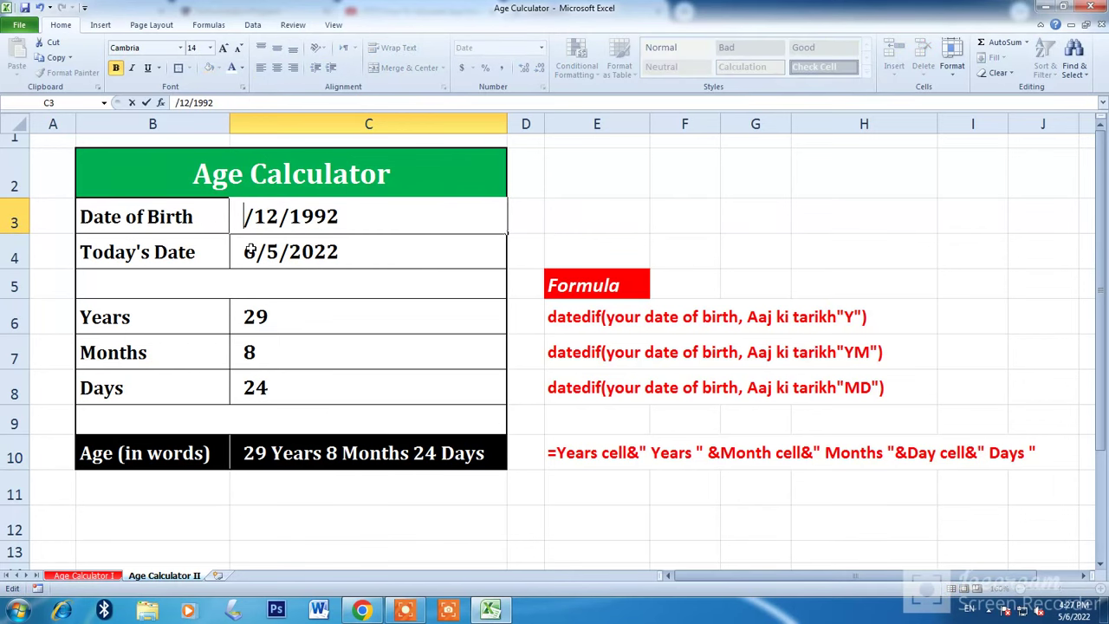
type("12")
key("Right")
key("Right")
key("Delete")
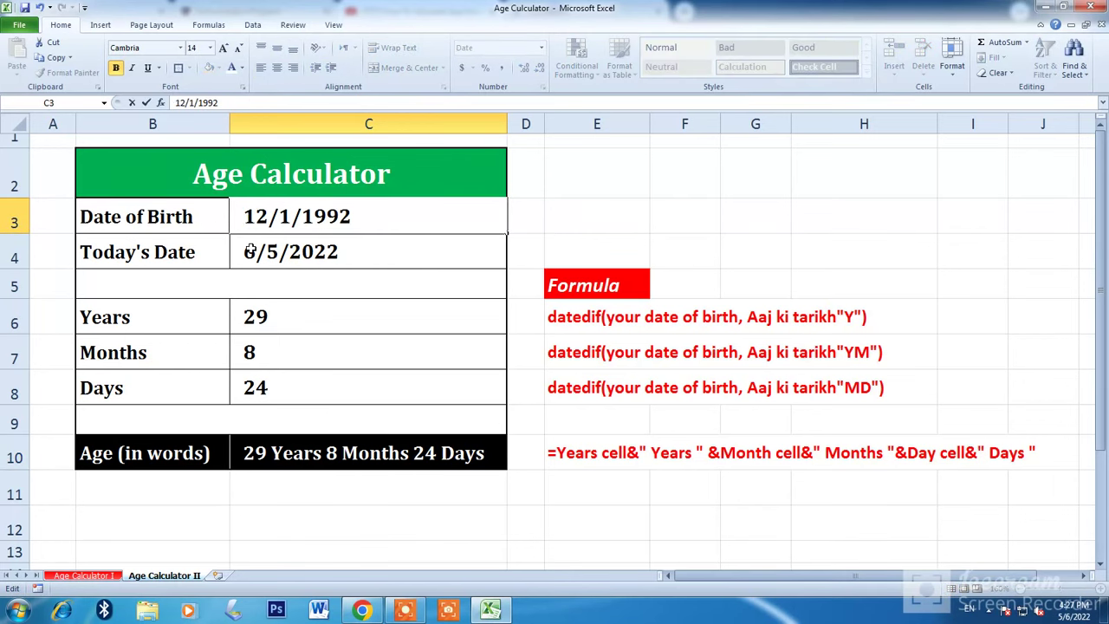
key("BackSpace")
type("0")
key("Return")
double_click(355, 215)
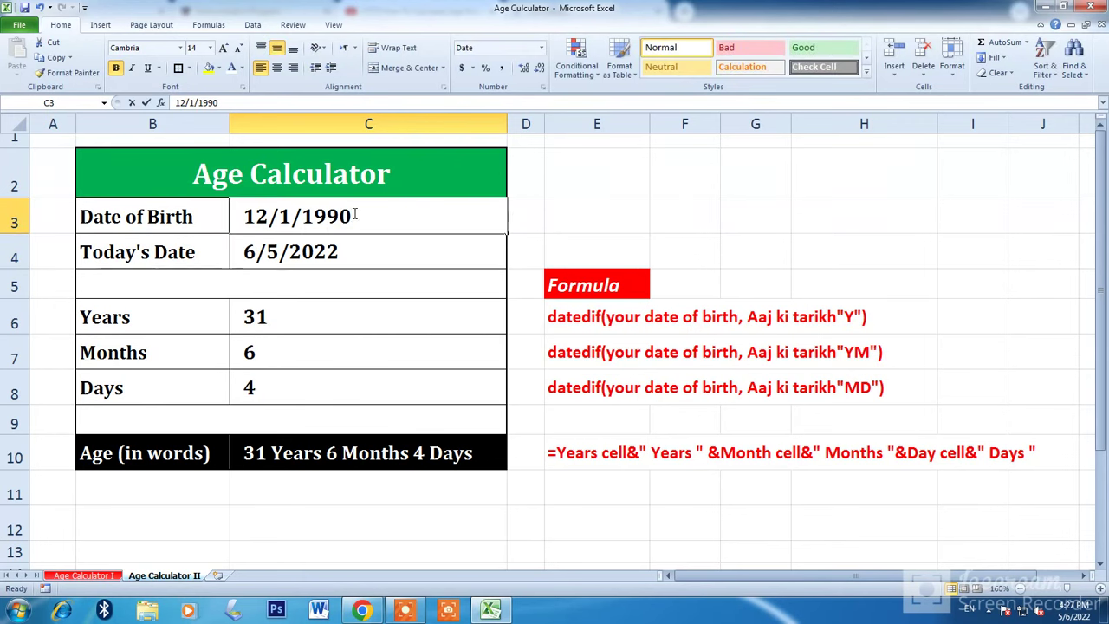
key("BackSpace")
key("BackSpace")
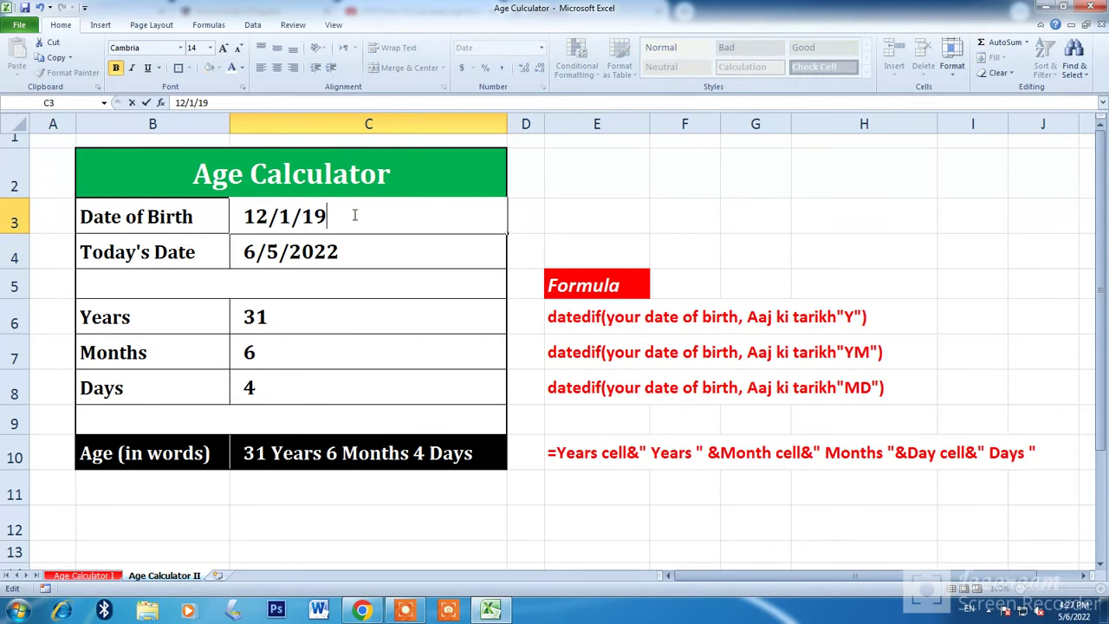
type("88")
left_click(277, 216)
type("2")
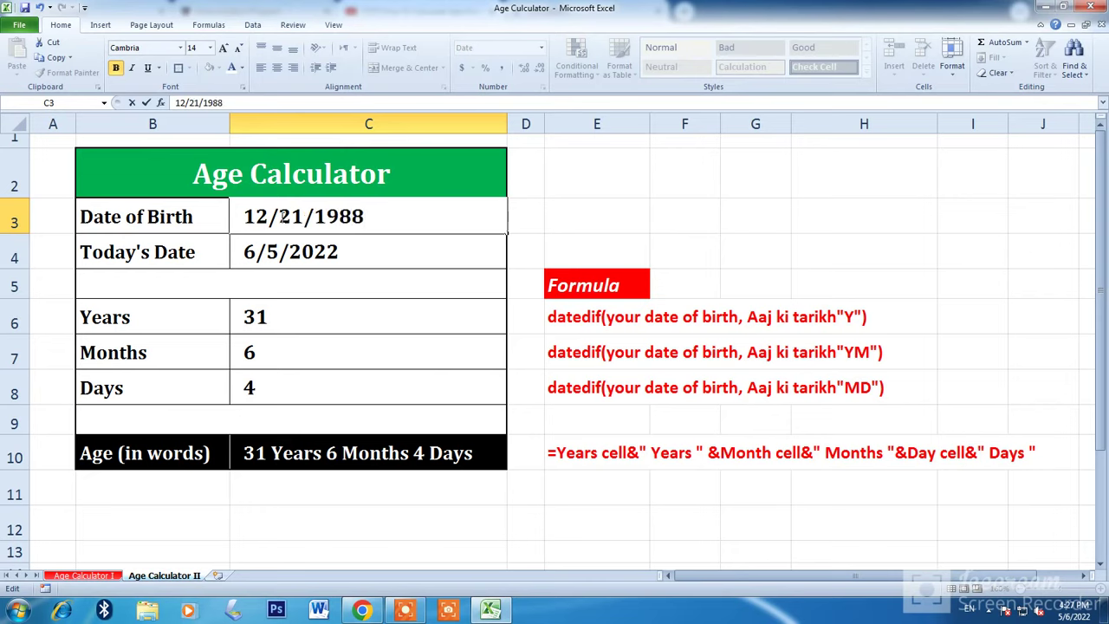
key("Delete")
key("BackSpace")
type("12")
key("Delete")
key("BackSpace")
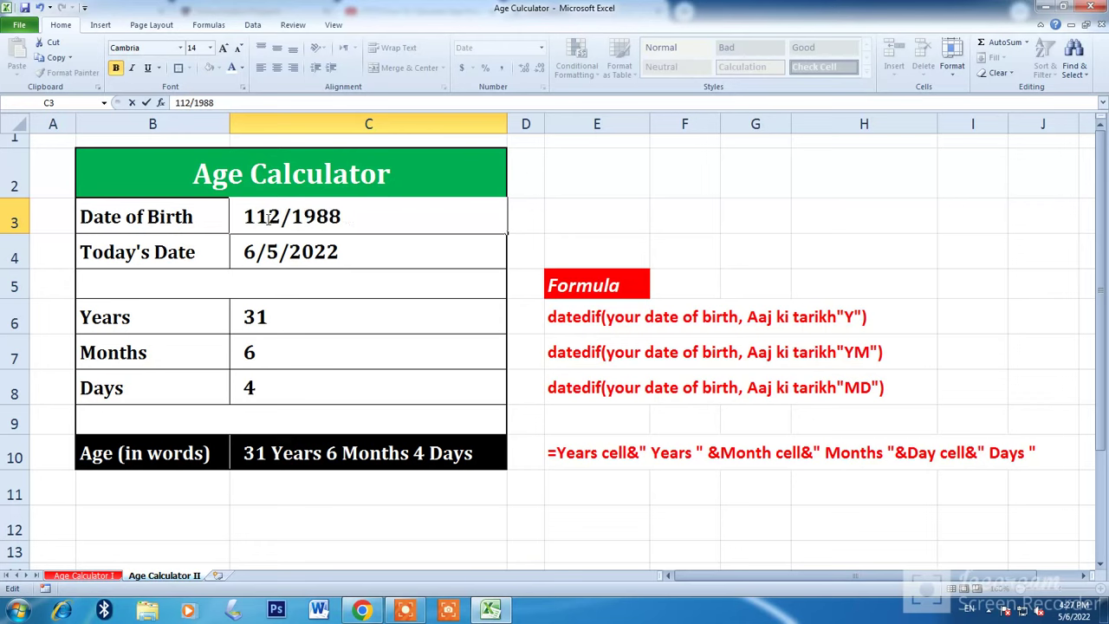
key("Return")
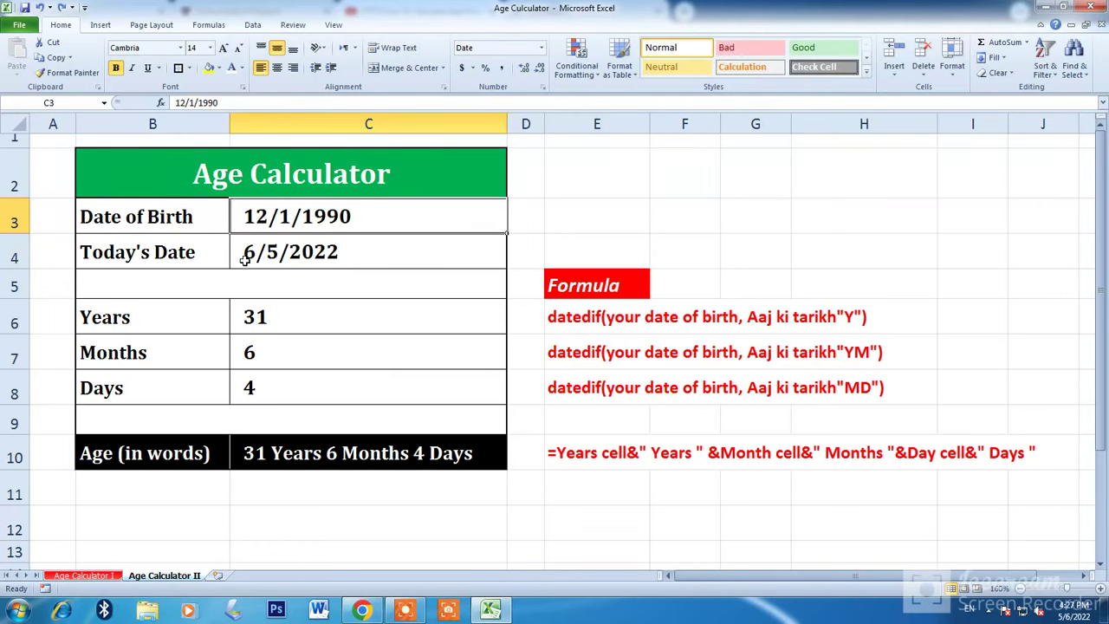
double_click(254, 217)
key("Delete")
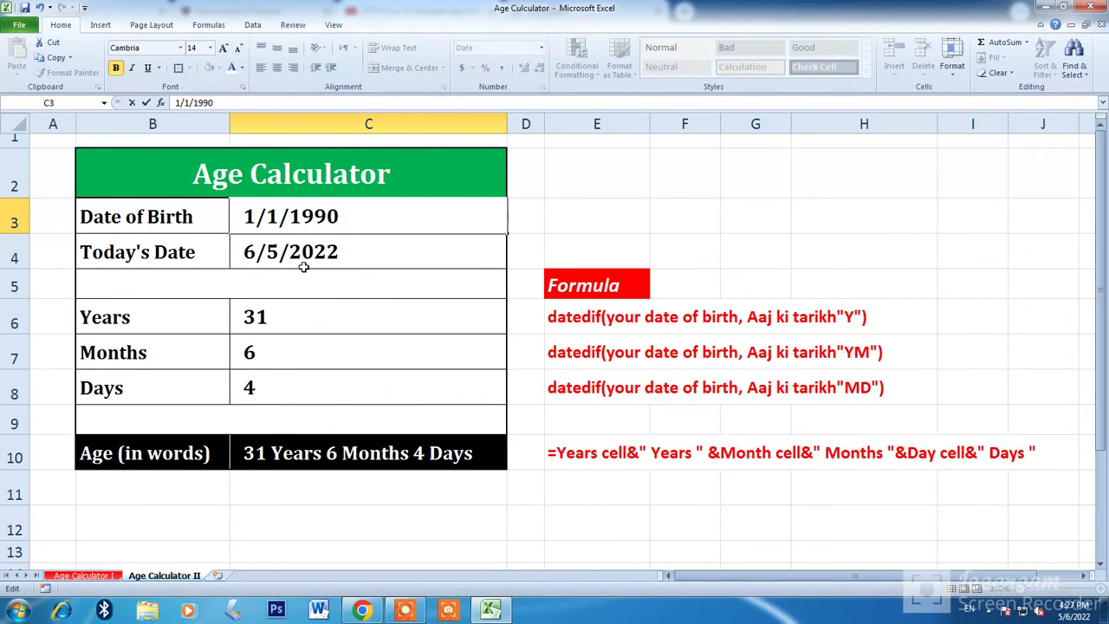
left_click(355, 216)
key("BackSpace")
type("9")
key("ctrl+Return")
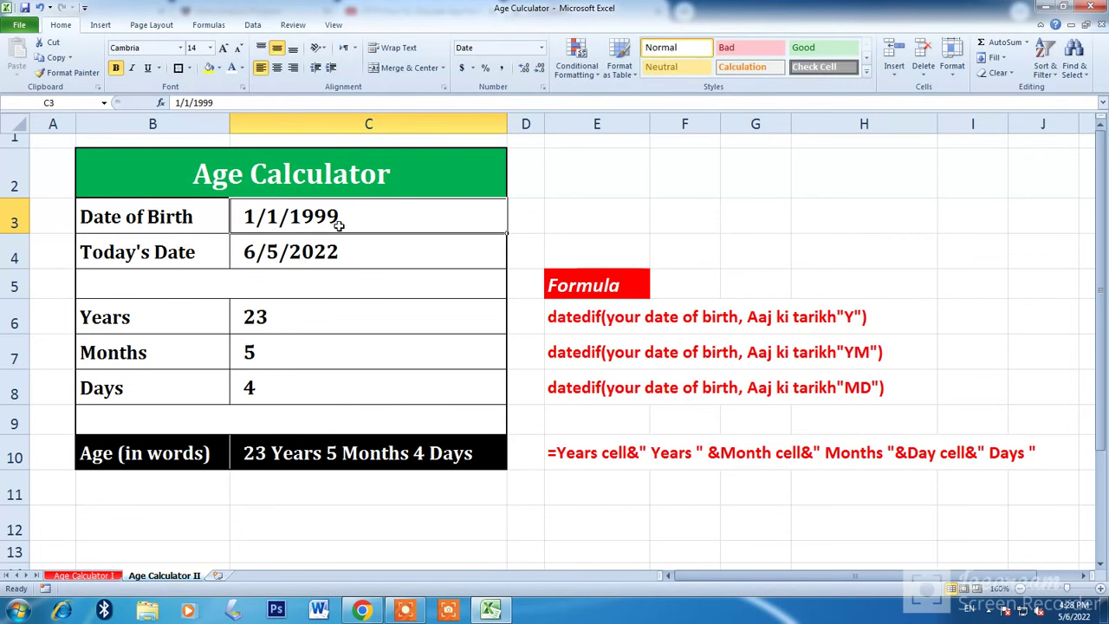
double_click(352, 224)
key("BackSpace")
key("BackSpace")
key("BackSpace")
key("BackSpace")
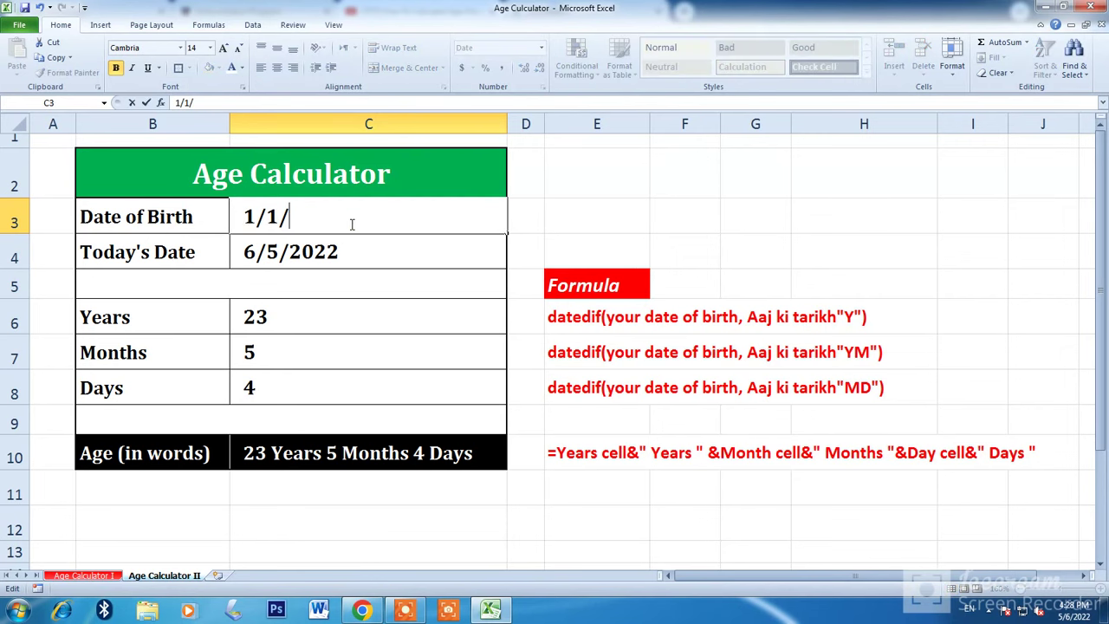
type("2000")
key("BackSpace")
type("2")
key("Return")
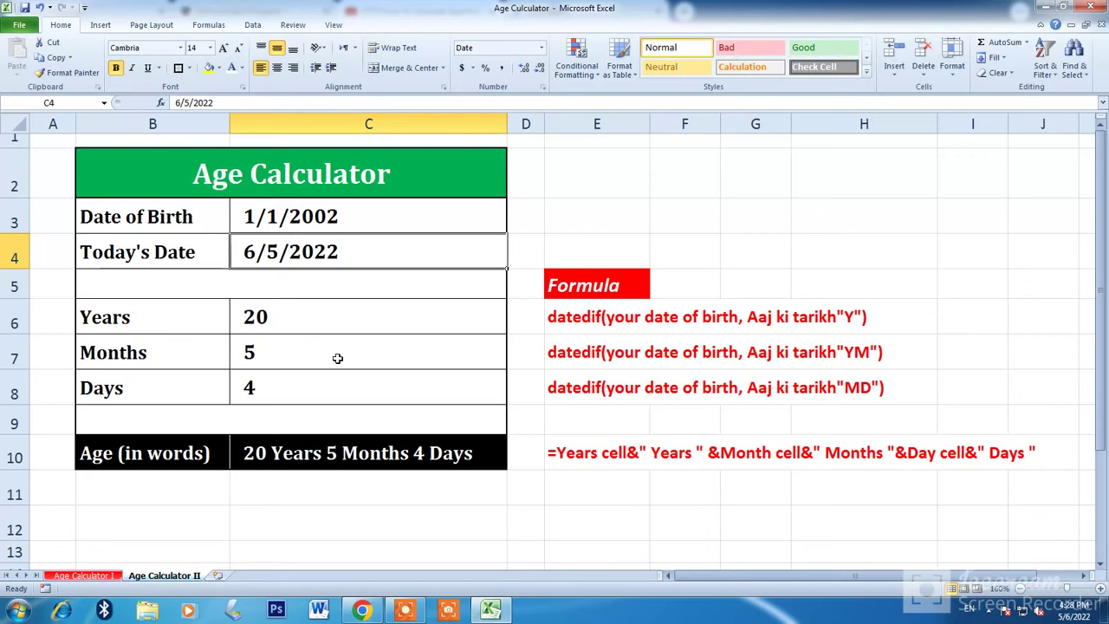
double_click(350, 221)
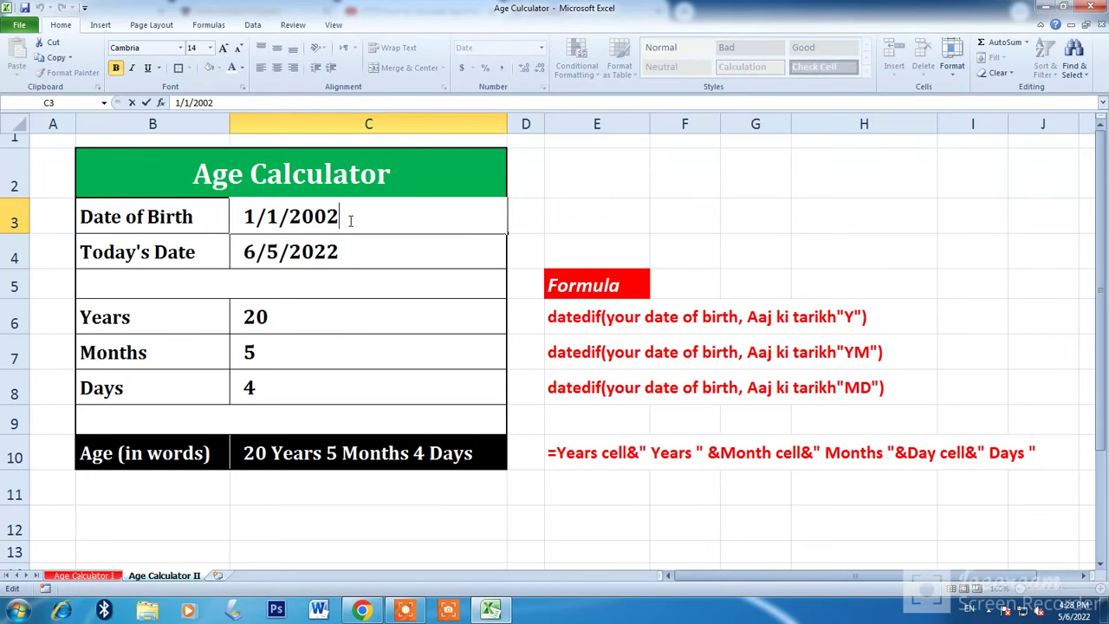
key("BackSpace")
key("BackSpace")
key("BackSpace")
key("BackSpace")
type("19")
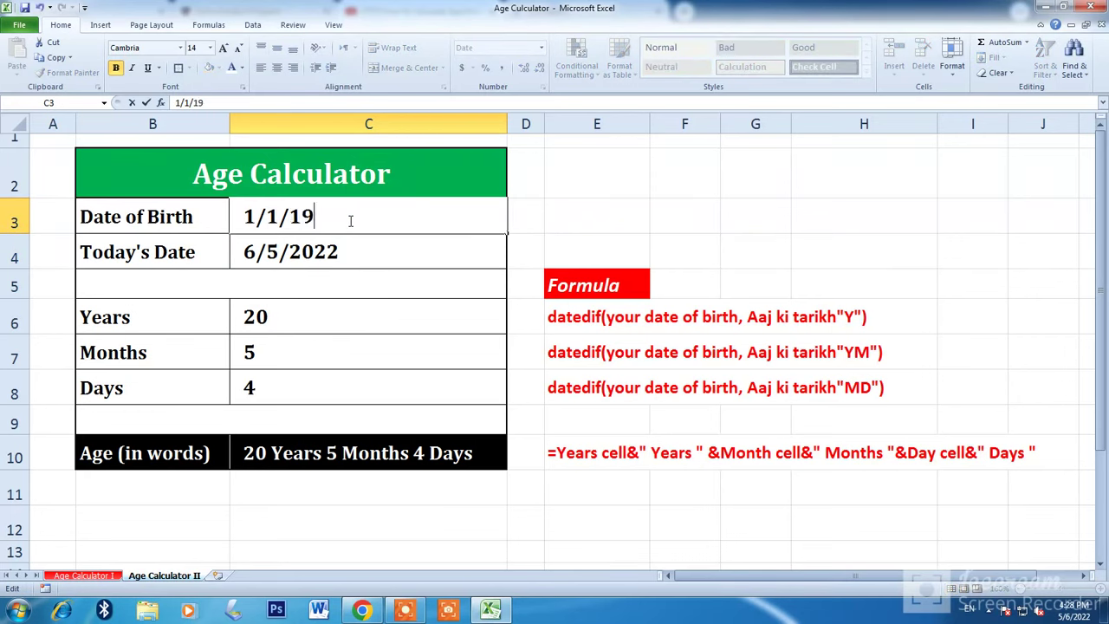
type("9")
type("2")
type("2")
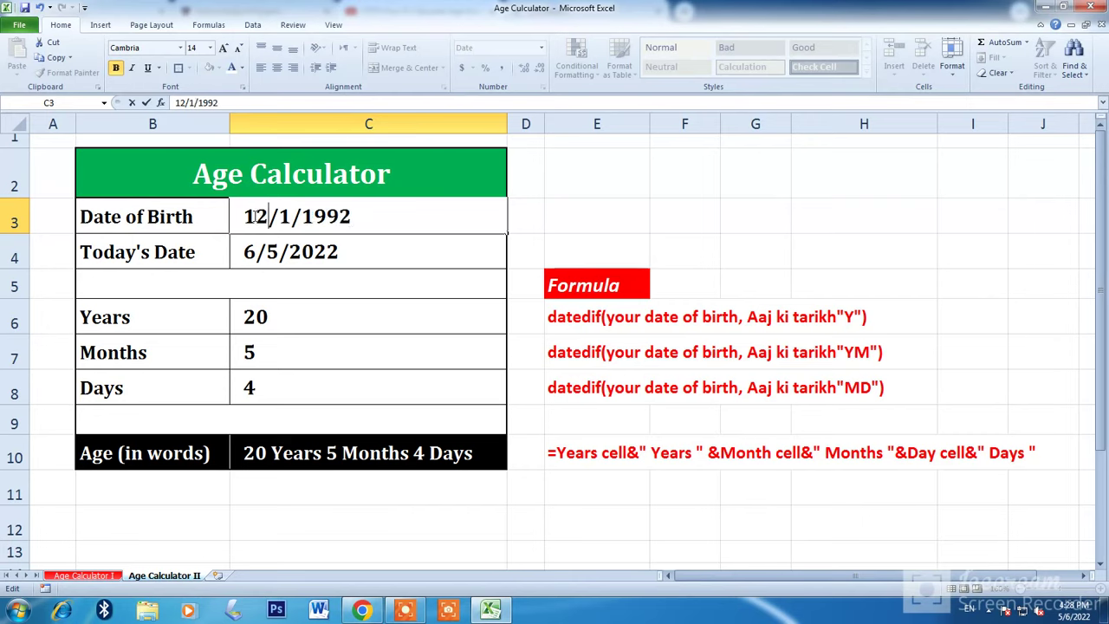
key("BackSpace")
key("BackSpace")
type("09")
key("Right")
key("Right")
key("BackSpace")
type("12")
key("Return")
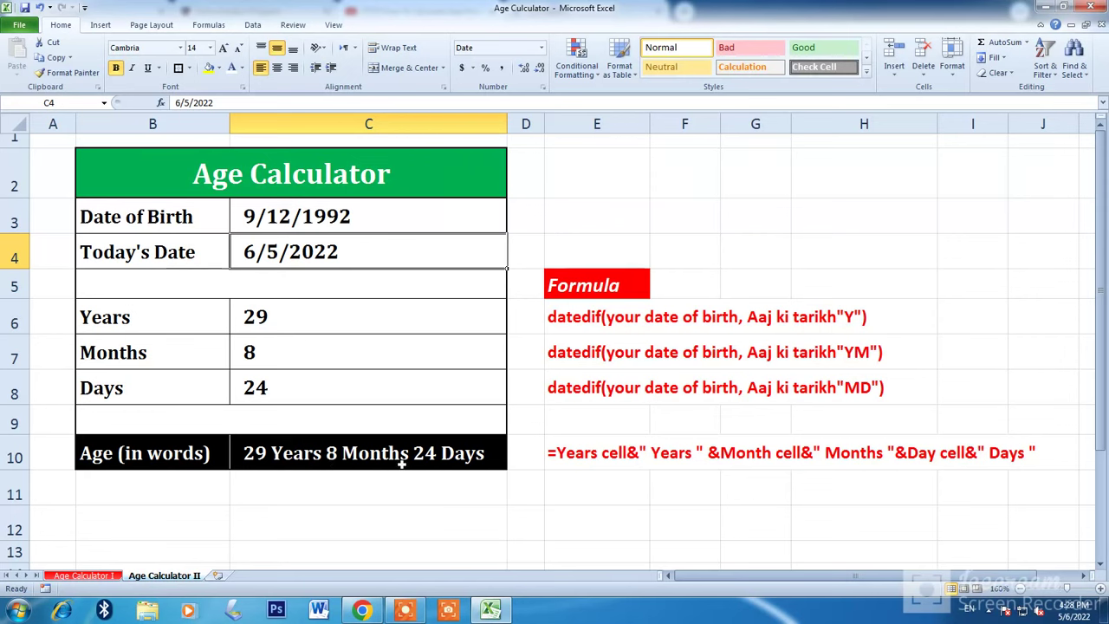
left_click(102, 575)
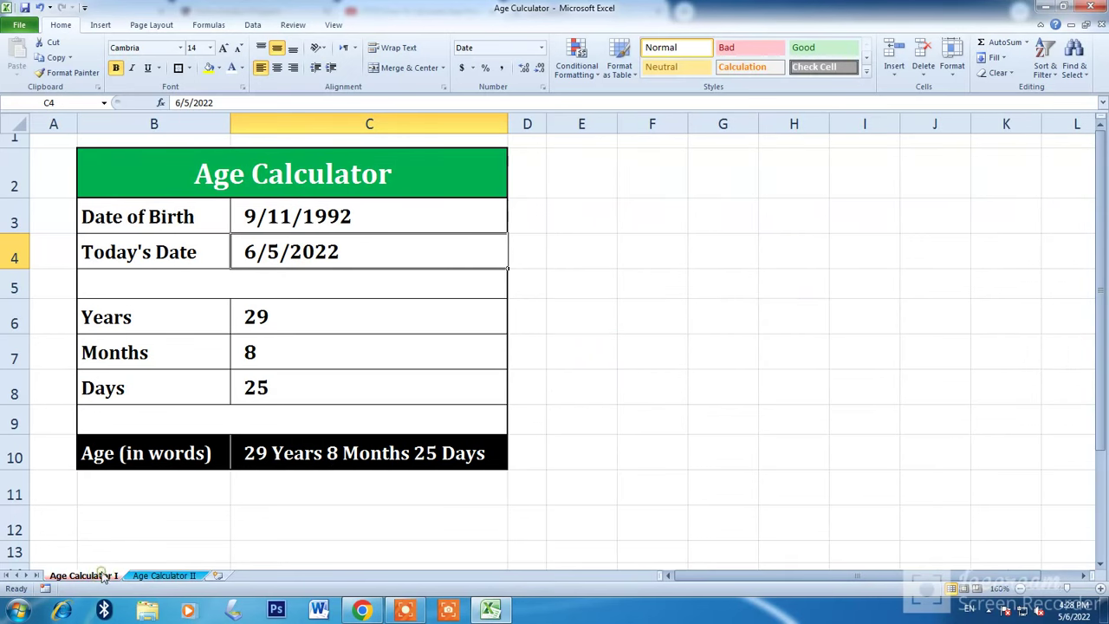
left_click(163, 575)
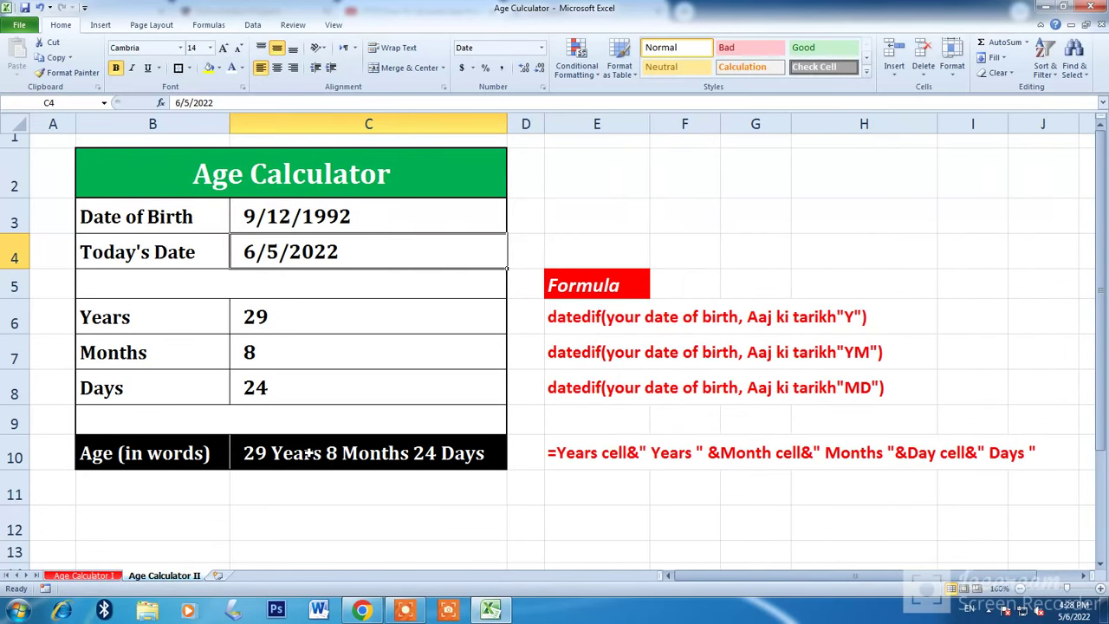